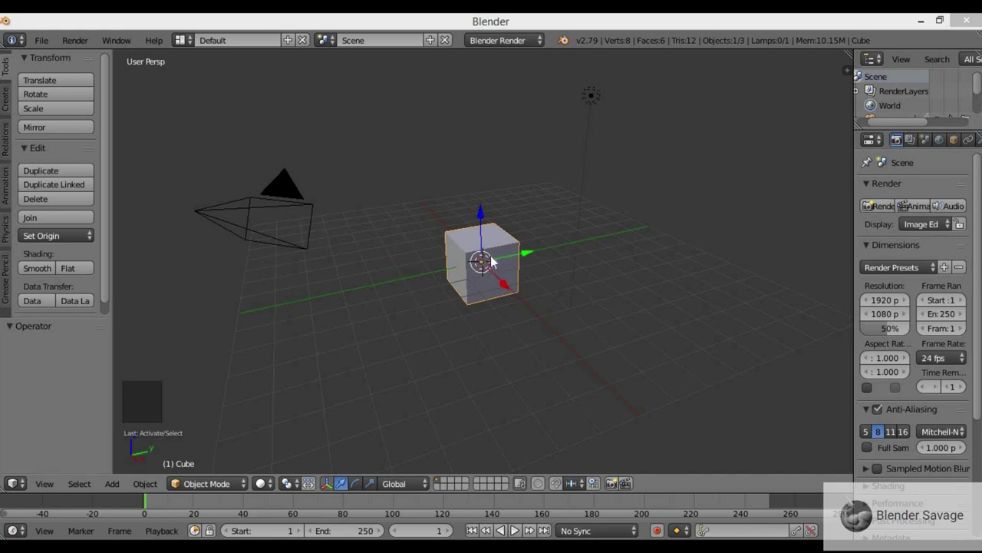
Step: Select the default cube and zoom and orbit the view around it
right_click(491, 265)
scroll(561, 265, "up", 4)
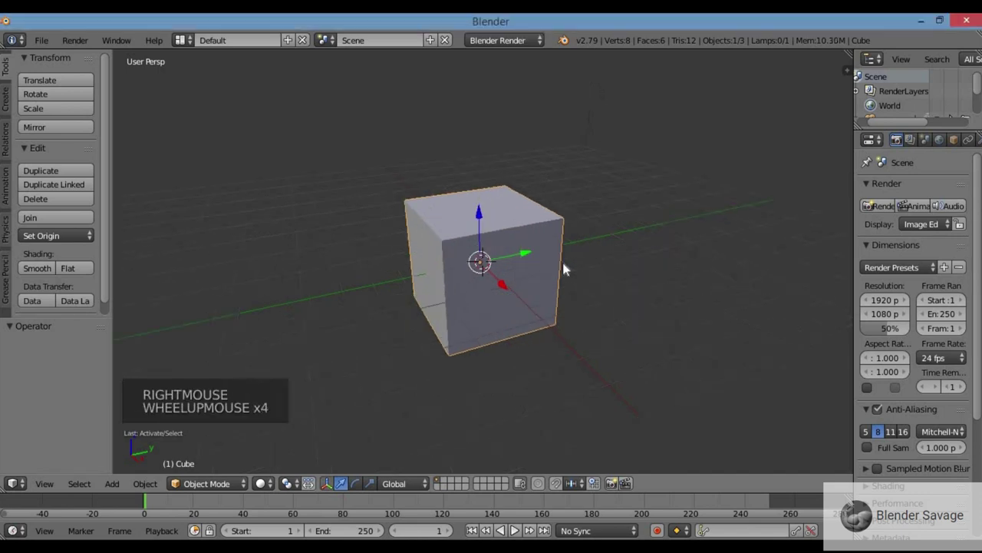
scroll(561, 264, "down", 5)
scroll(561, 265, "up", 4)
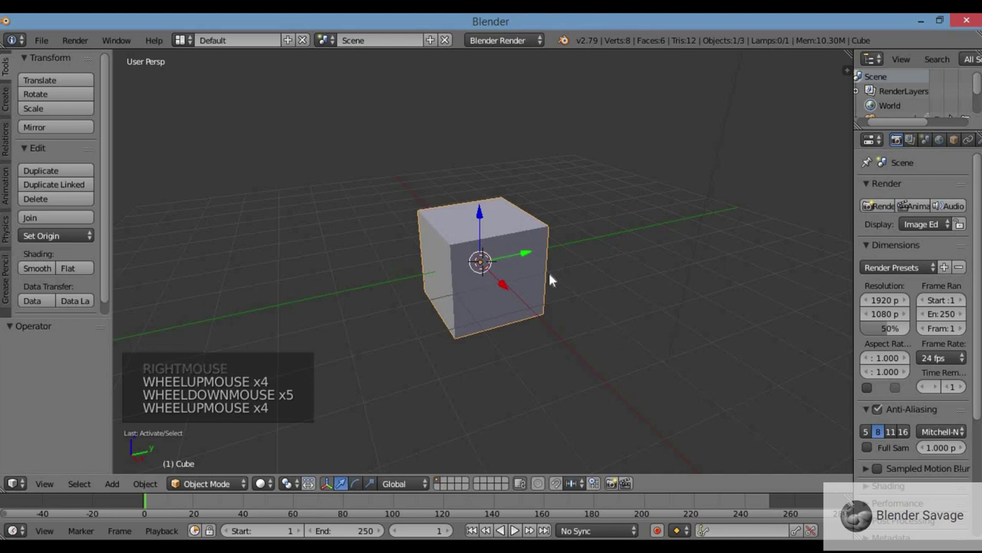
scroll(519, 301, "up", 3)
scroll(519, 302, "down", 5)
scroll(519, 301, "up", 1)
scroll(518, 303, "up", 2)
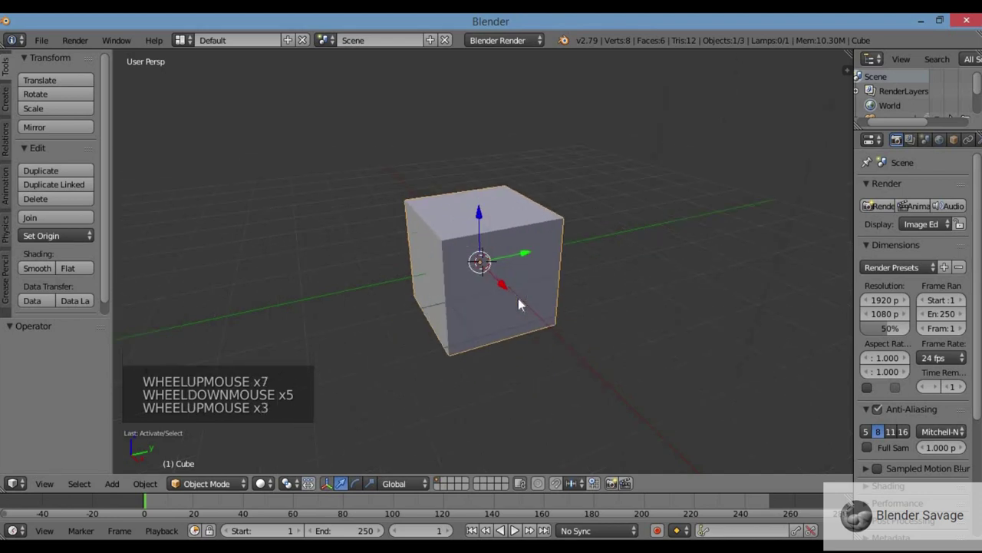
middle_click(481, 307)
middle_click_drag(482, 307, 511, 305)
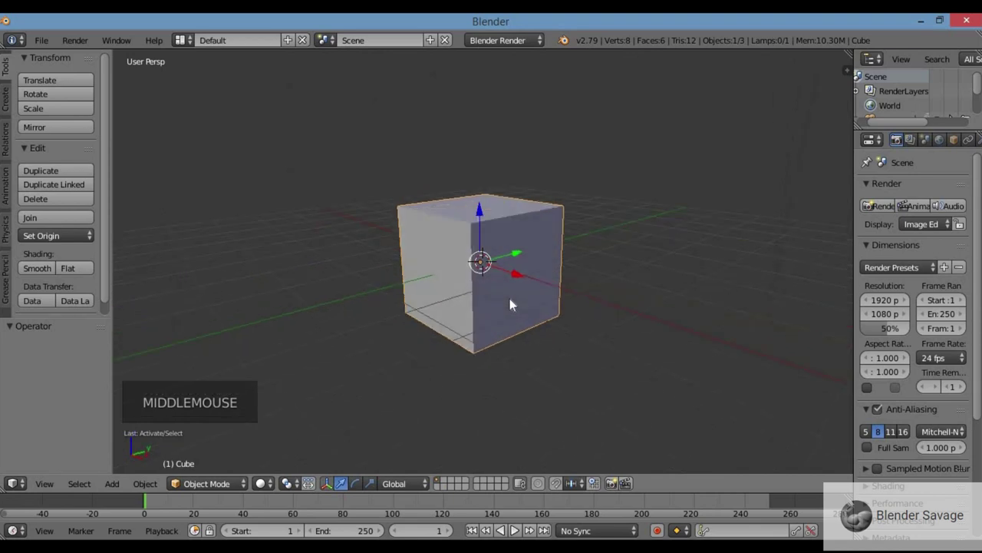
Step: Delete the default cube and add a cylinder mesh in its place
key("x")
left_click(511, 301)
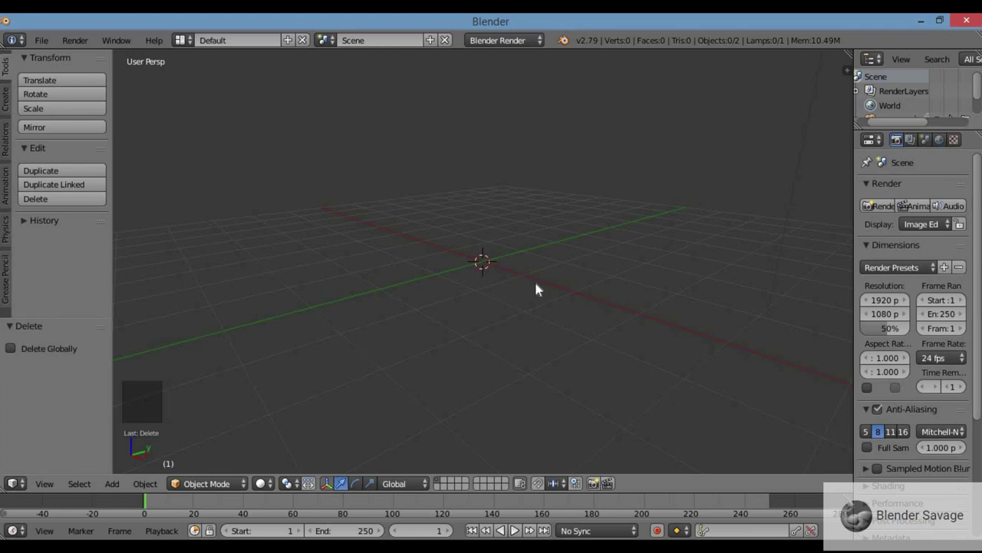
key("shift+a")
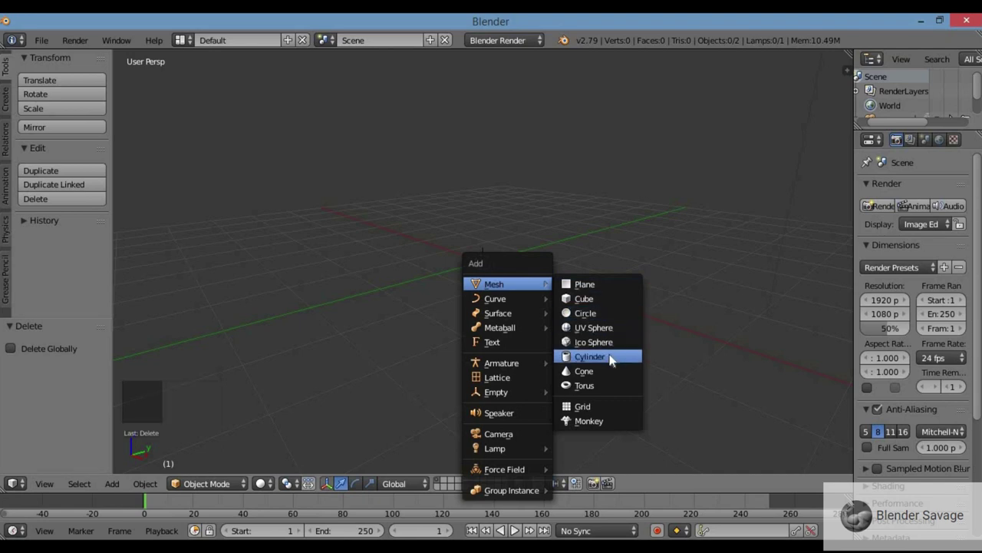
left_click(590, 356)
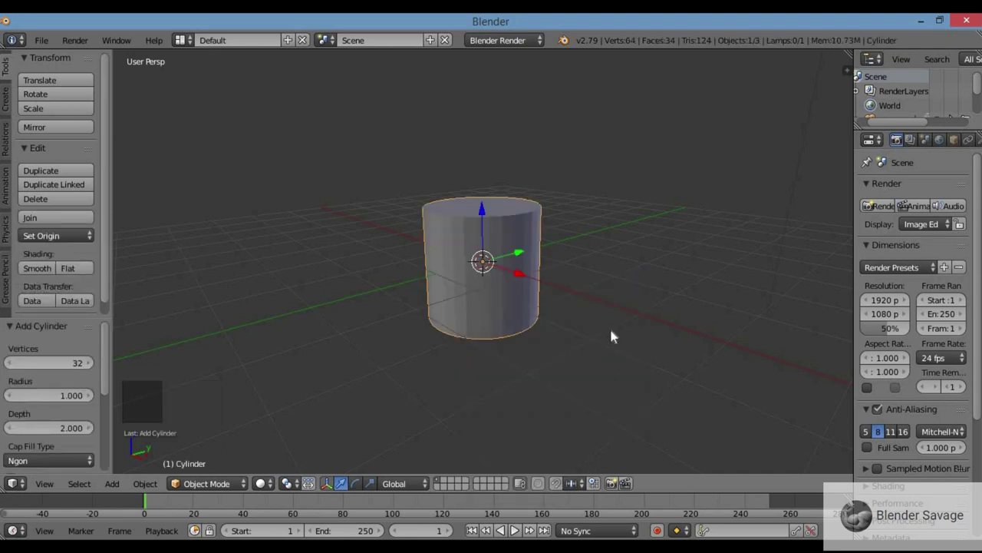
Step: Switch to an orthographic front view and zoom in on the cylinder
key("KP_1")
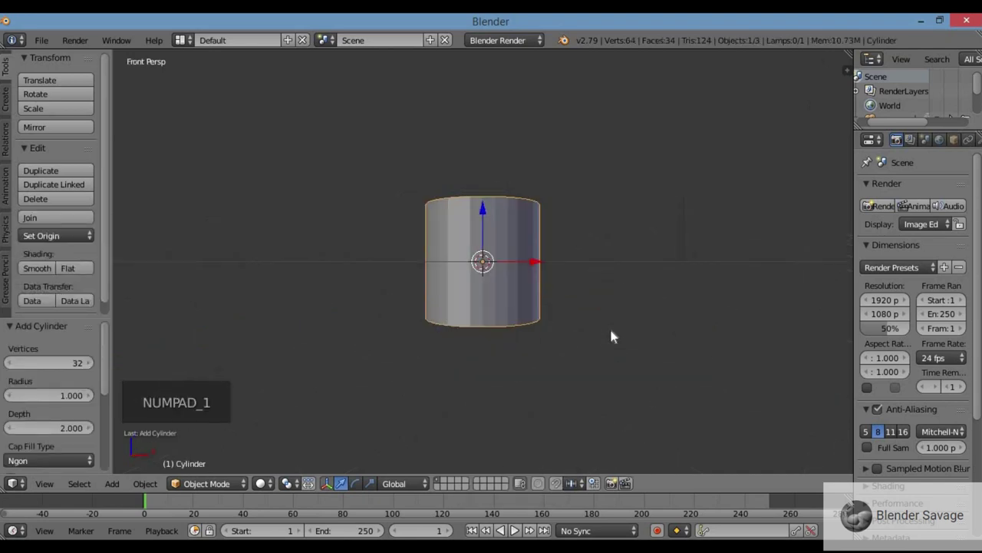
key("KP_5")
scroll(602, 338, "up", 2)
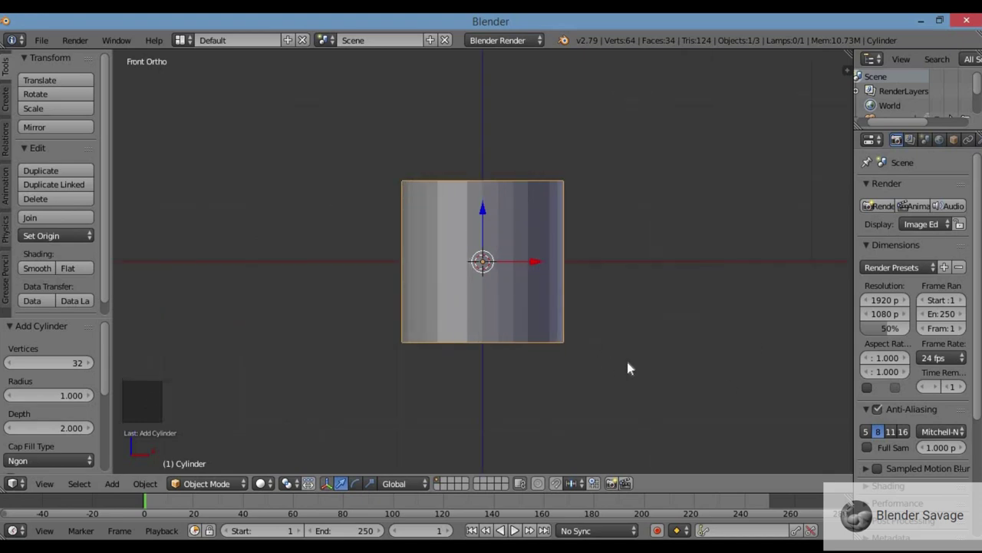
Step: In Edit Mode with wireframe shading, box-select the cylinder's top ring of vertices
key("Tab")
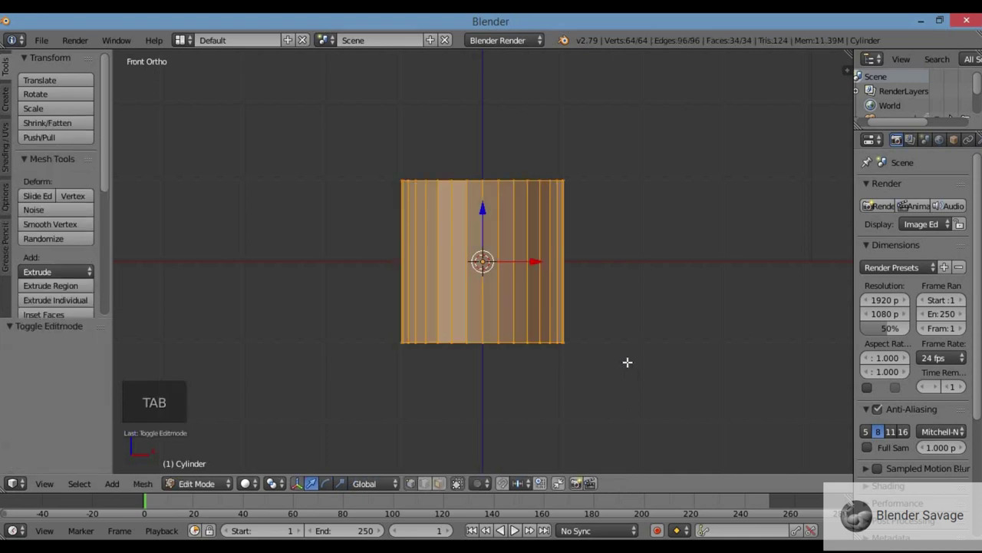
key("z")
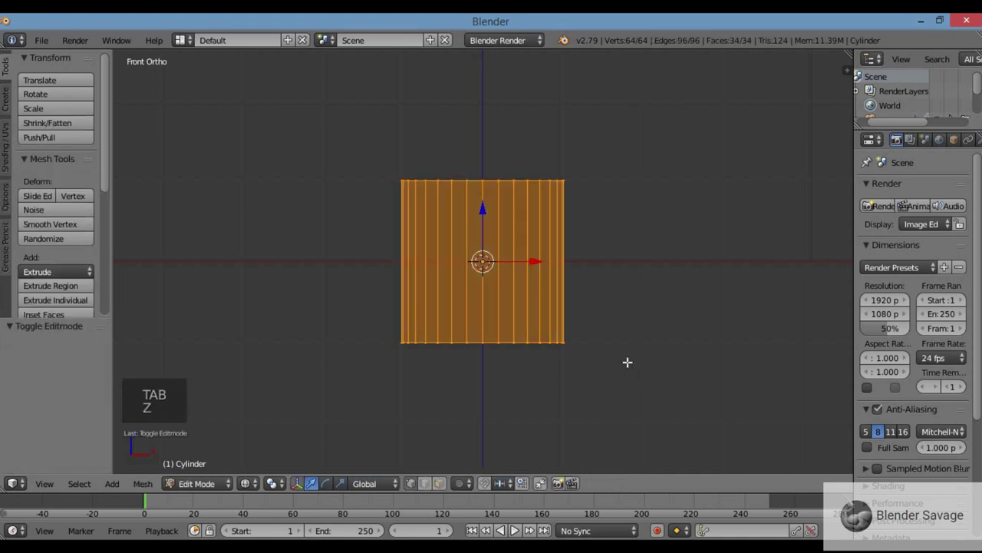
key("a")
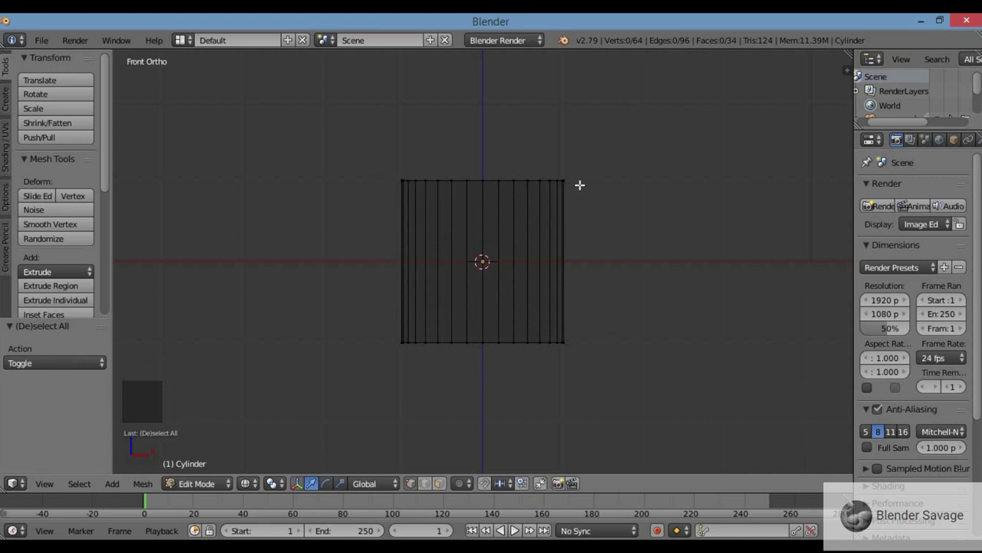
key("b")
left_click_drag(349, 142, 600, 206)
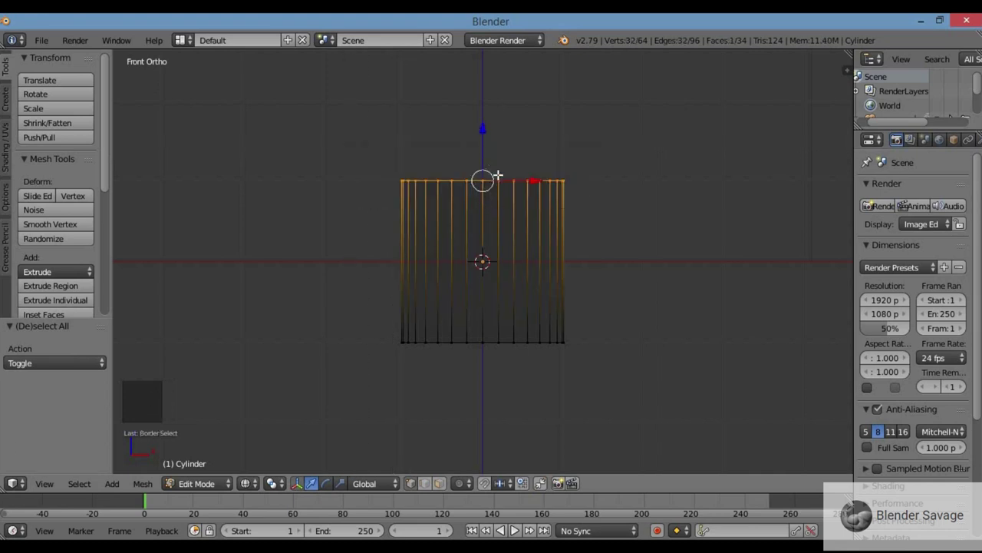
Step: Raise the top ring 0.5 units along the Z axis
key("g")
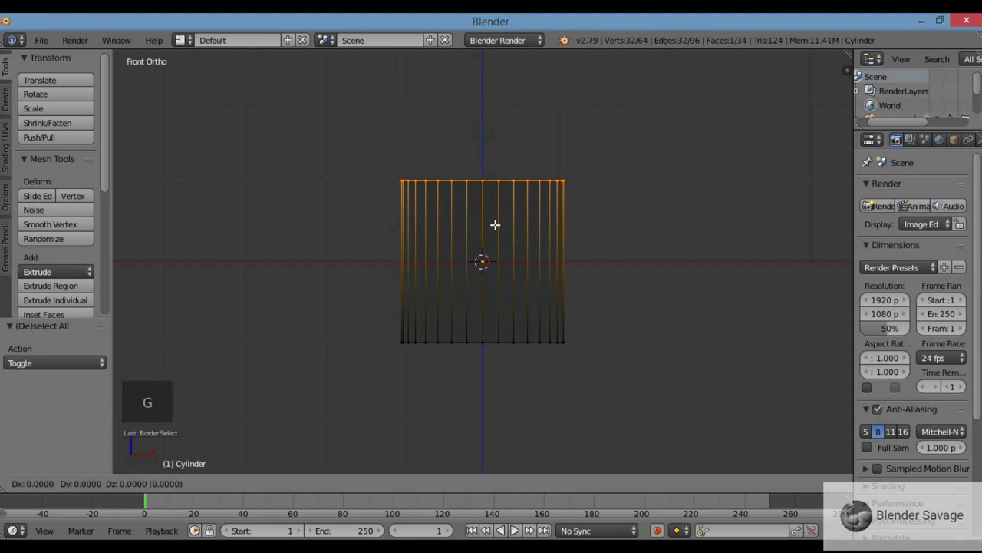
key("z")
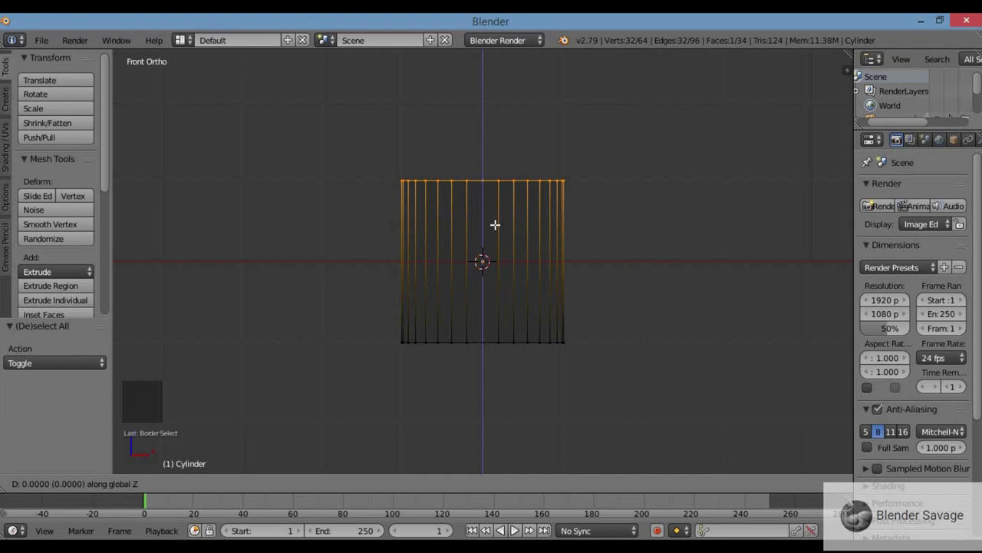
type(".5")
key("Return")
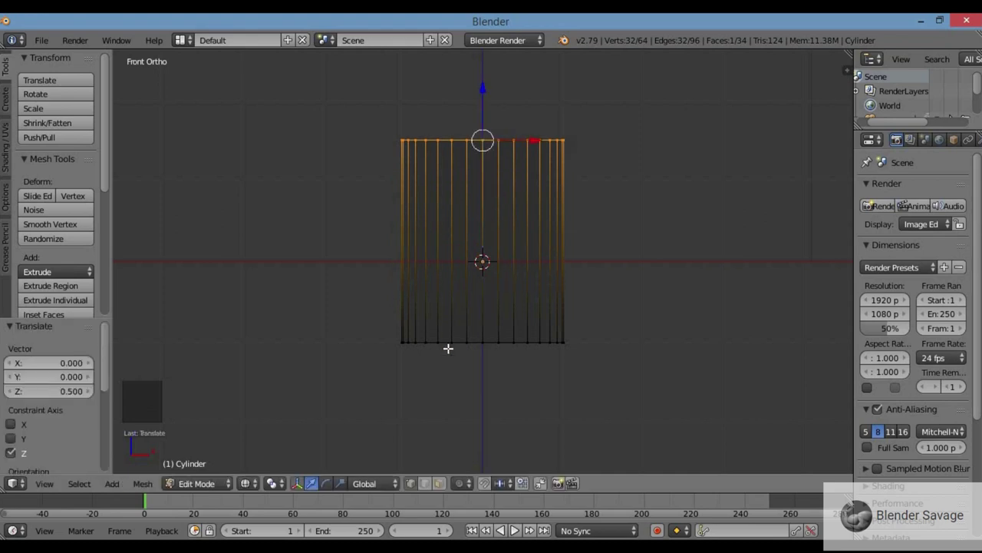
Step: Deselect everything and box-select the cylinder's bottom ring of vertices
key("a")
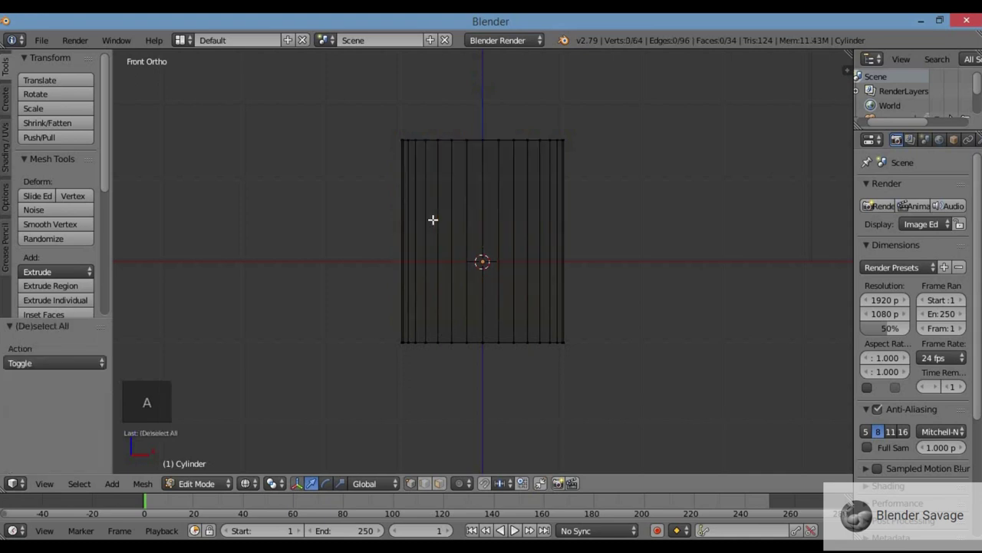
key("b")
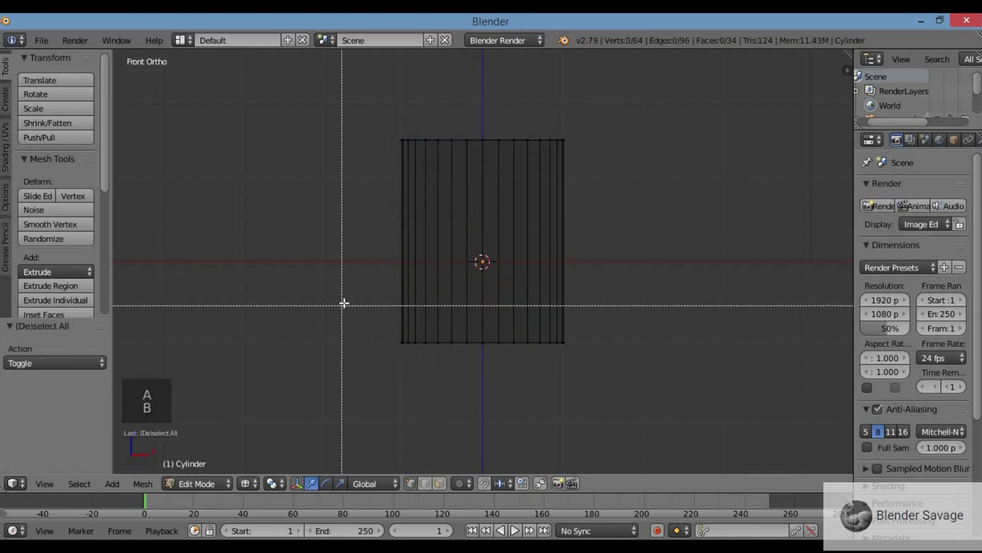
left_click_drag(362, 319, 596, 382)
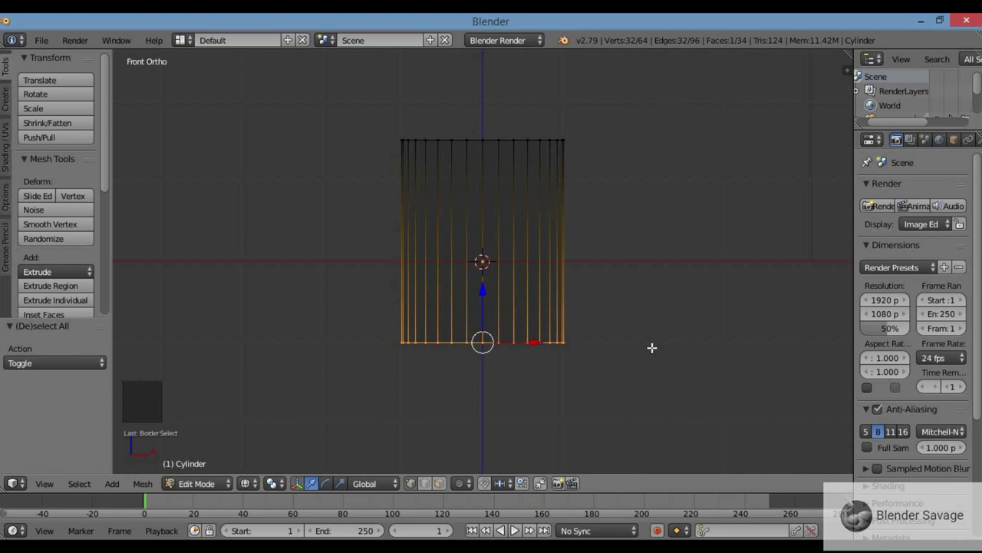
Step: Extrude the bottom ring and scale it outward 2x to form the brim
key("e")
key("s")
key("2")
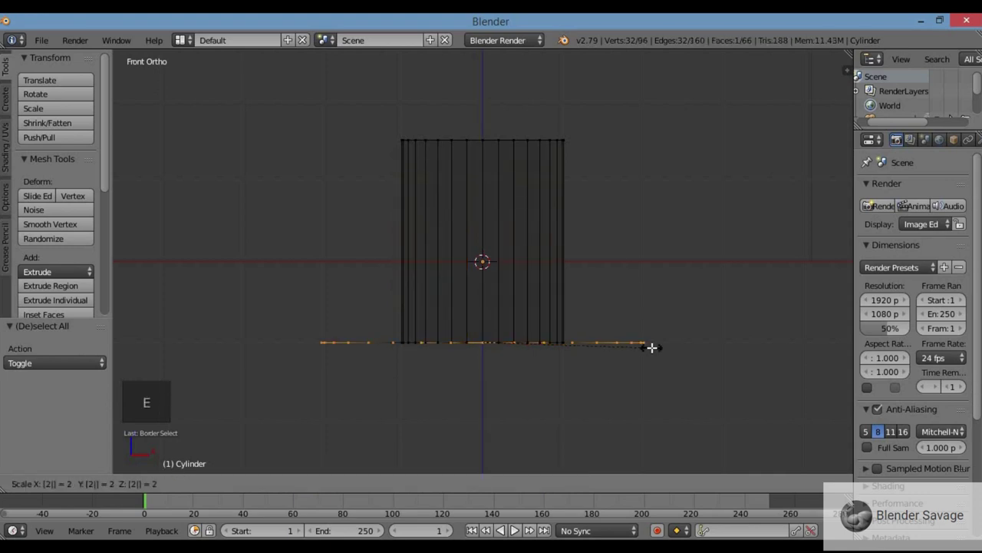
key("Return")
middle_click_drag(661, 347, 678, 366)
key("KP_1")
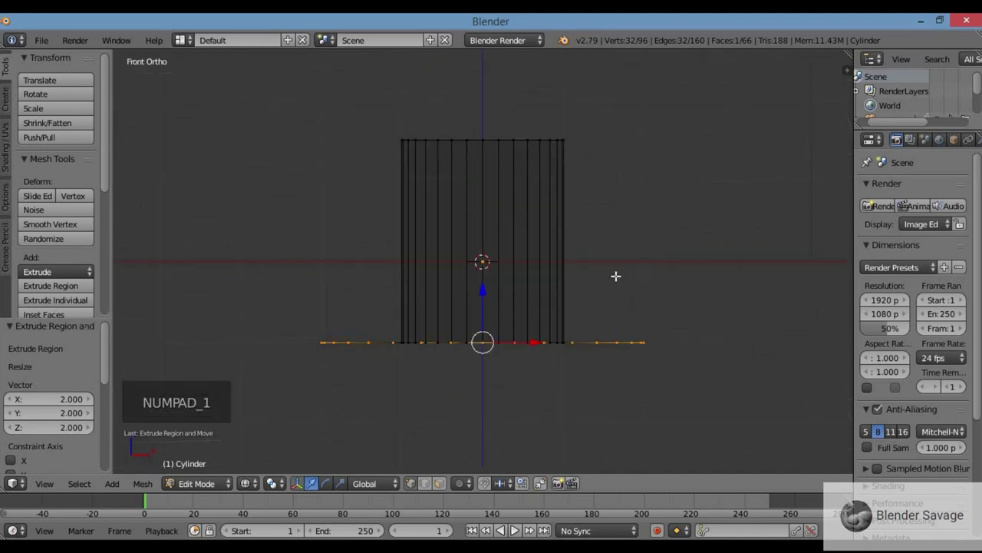
Step: Extrude the brim edge vertically by 0.1 to give it thickness
key("e")
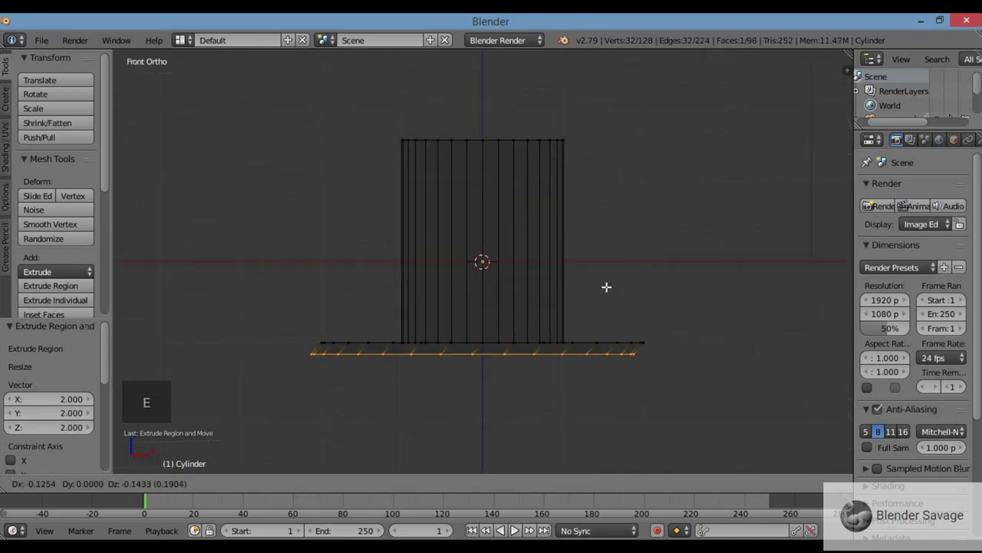
key("z")
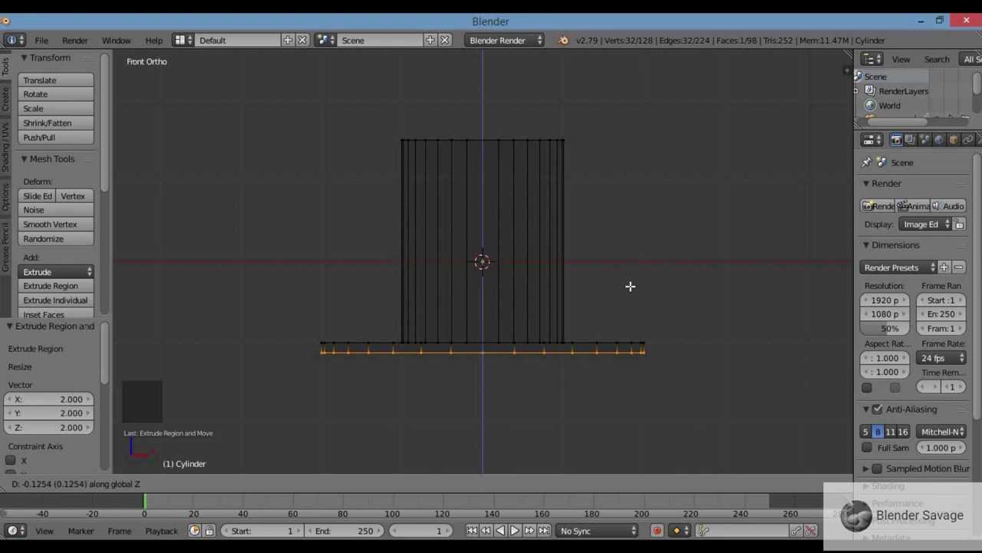
type(".1")
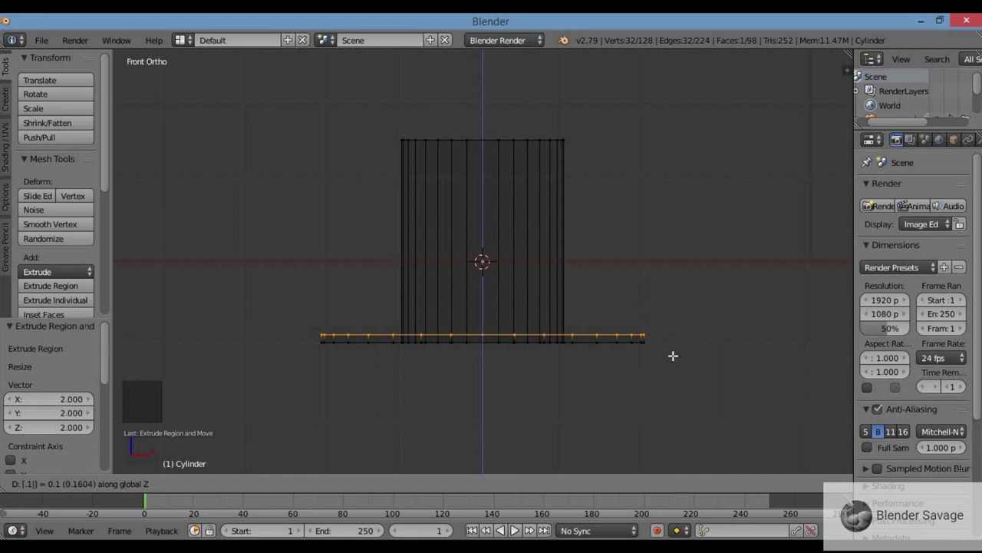
key("z")
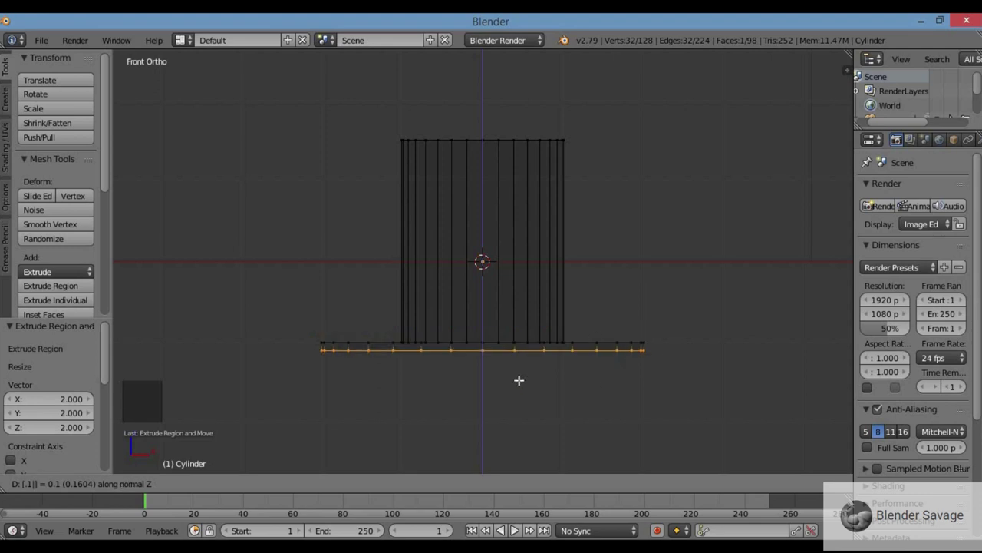
key("Return")
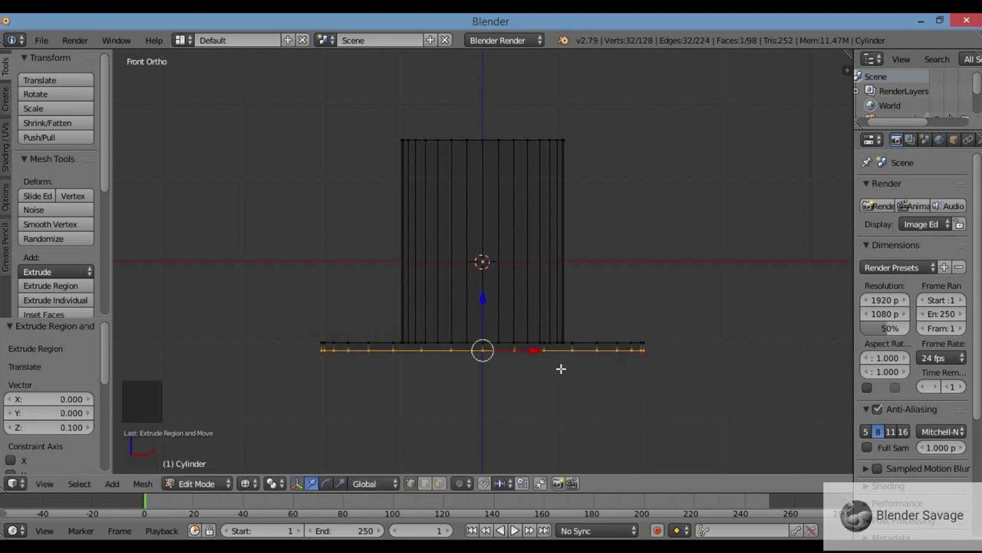
scroll(561, 368, "up", 2)
scroll(561, 368, "down", 1)
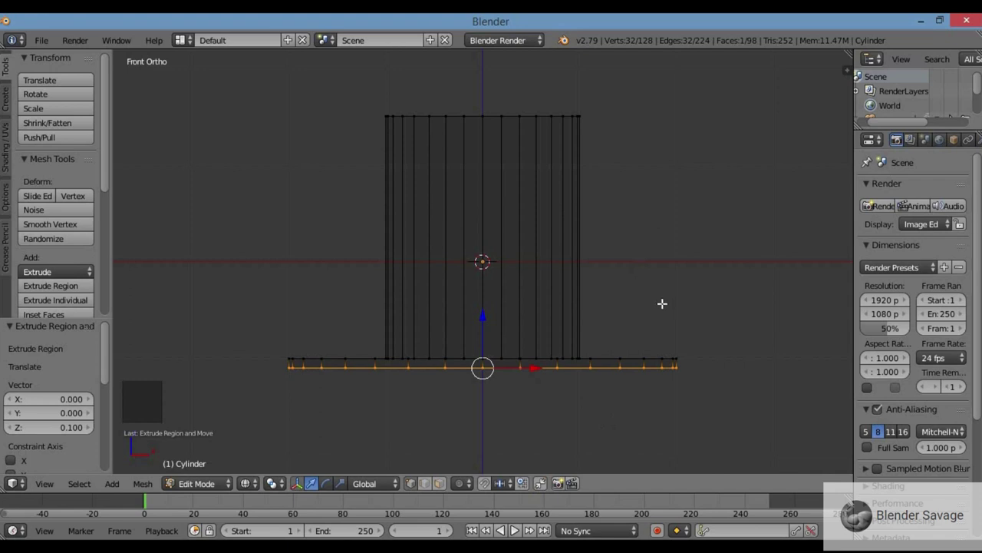
Step: Extrude the brim's underside ring and shrink it inward to about 0.452
mouse_move(660, 313)
middle_mouse_down()
mouse_move(688, 322)
mouse_move(715, 313)
mouse_move(715, 302)
mouse_move(694, 306)
mouse_move(680, 279)
mouse_move(678, 213)
mouse_move(500, 325)
middle_mouse_up()
key("z")
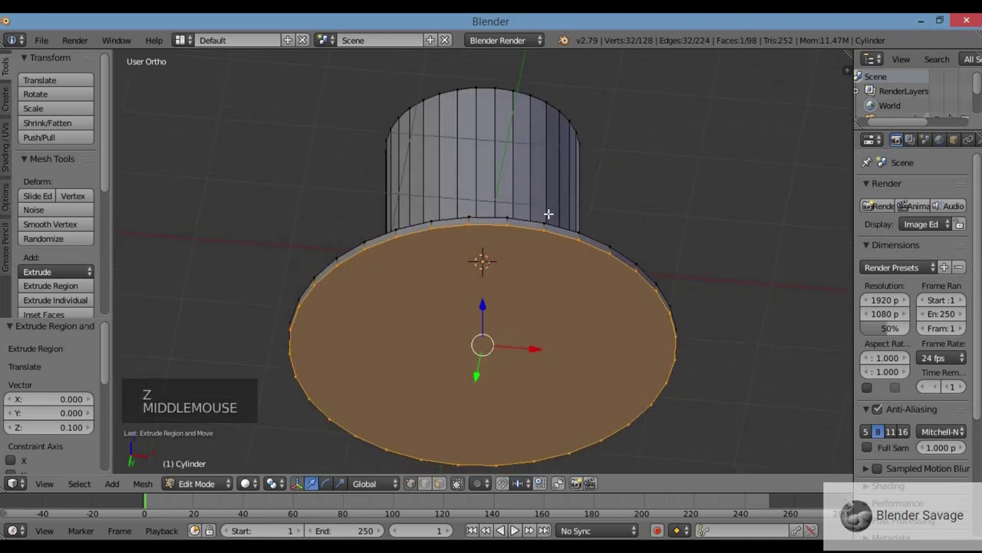
key("KP_1")
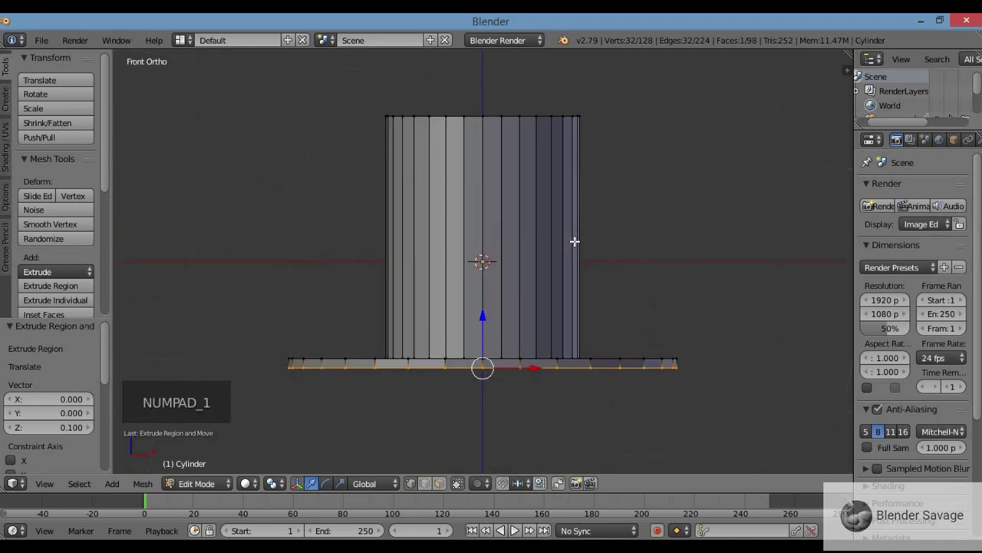
key("z")
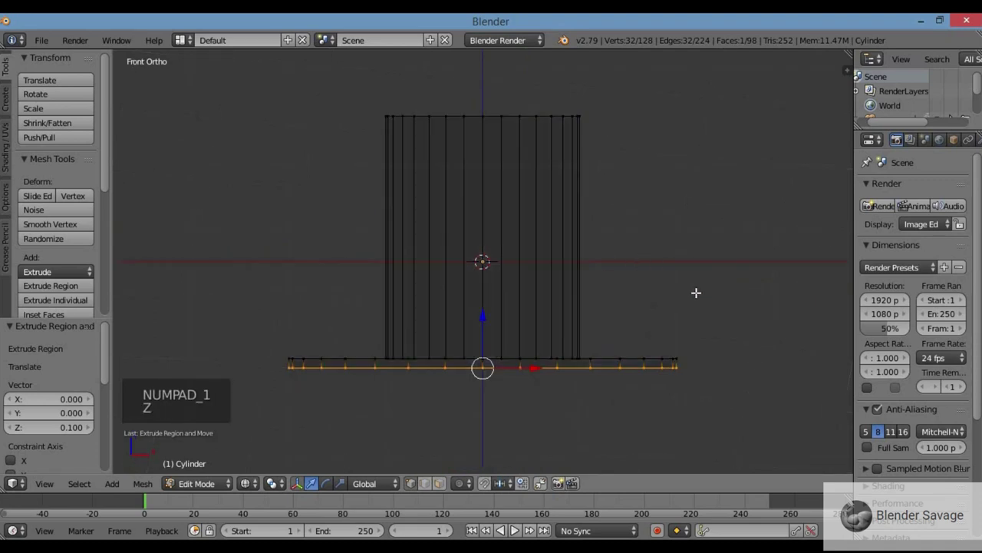
key("e")
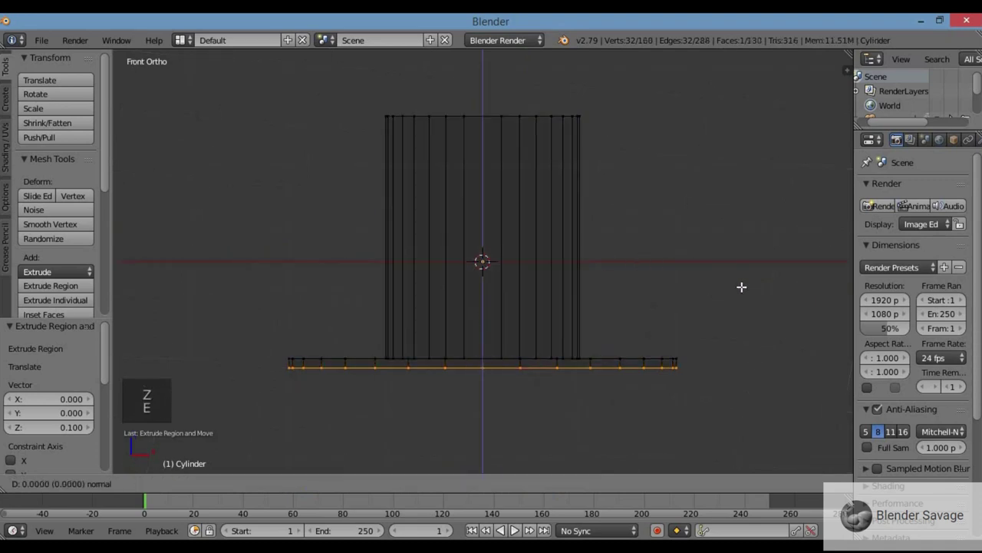
key("s")
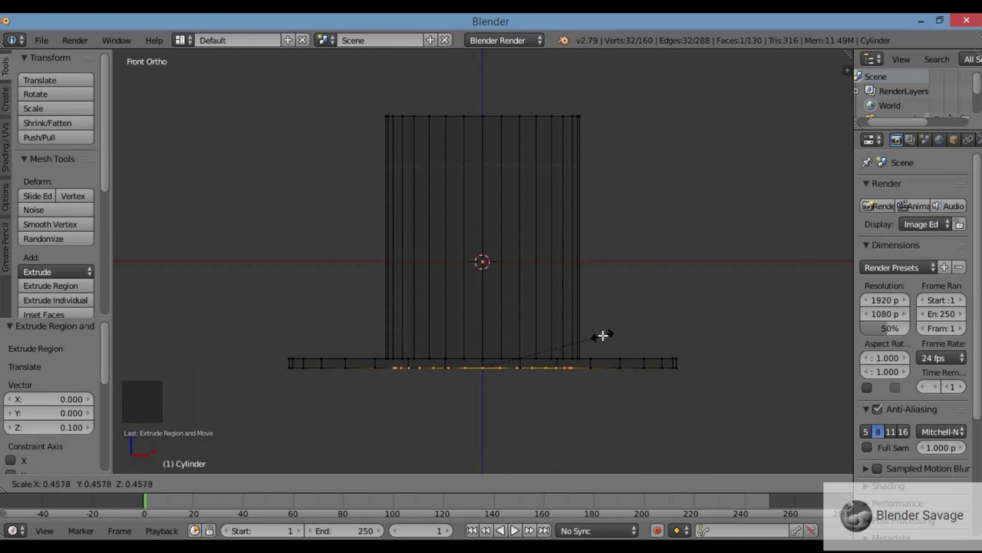
left_click(601, 335)
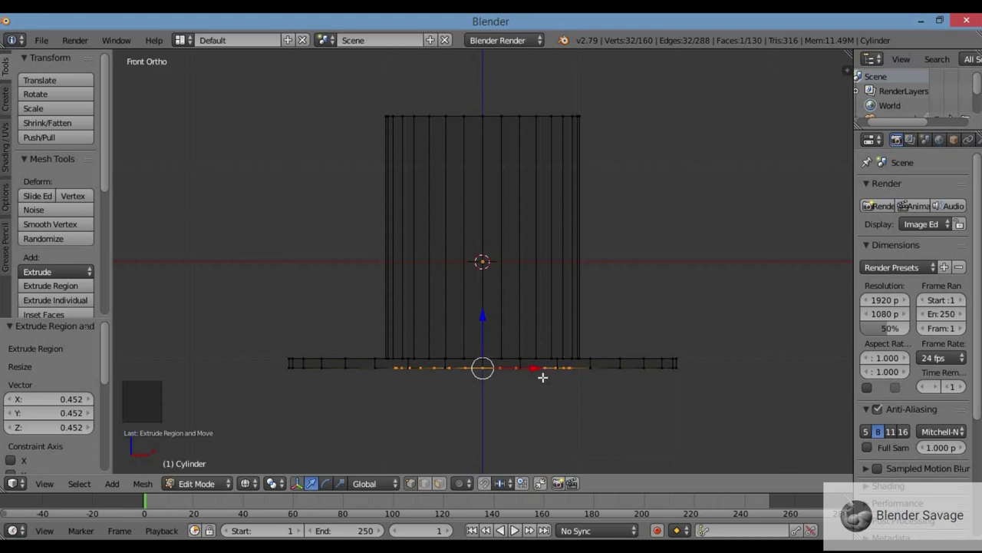
Step: Extrude that inner ring straight up 2.448 inside the crown
mouse_move(581, 367)
middle_mouse_down()
mouse_move(574, 312)
mouse_move(575, 340)
middle_mouse_up()
key("z")
middle_click(575, 313)
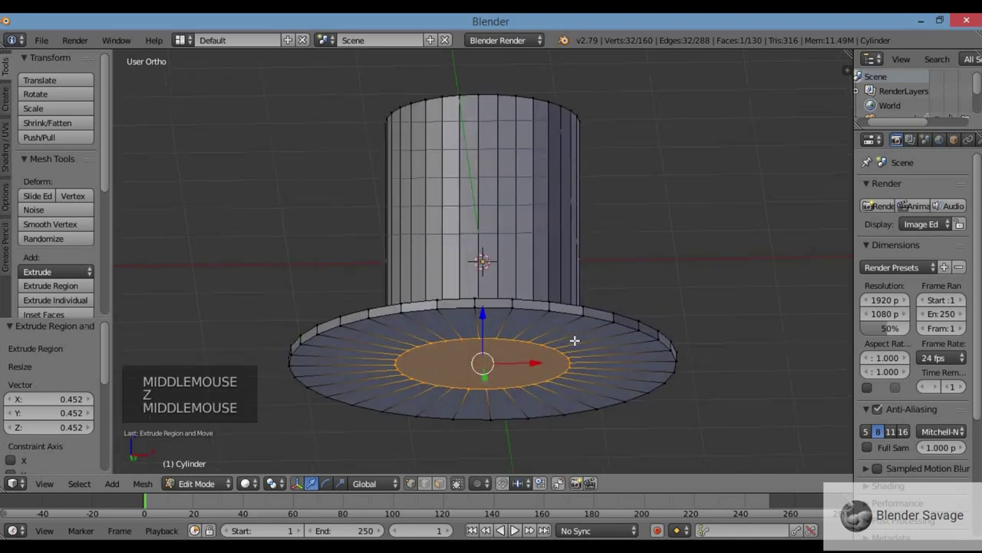
key("KP_1")
key("z")
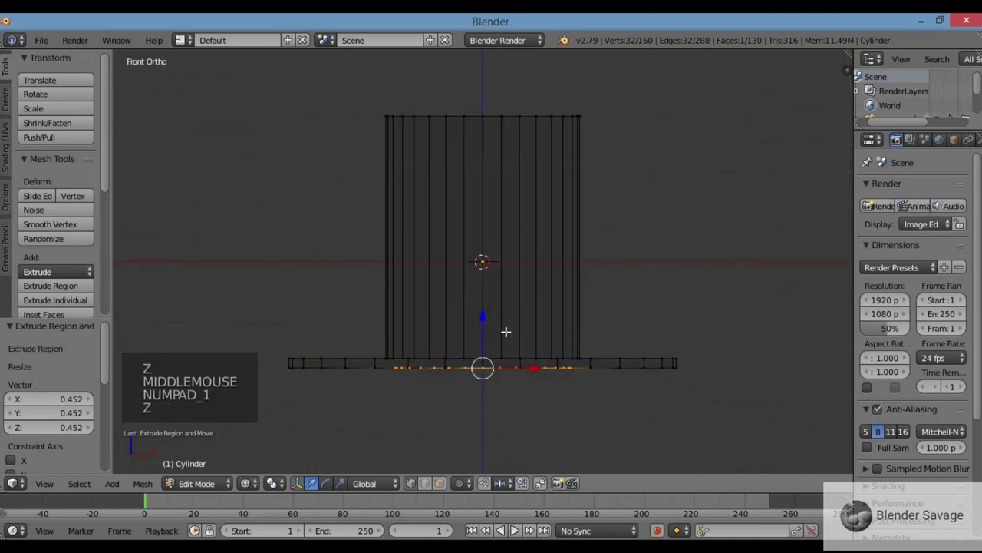
key("e")
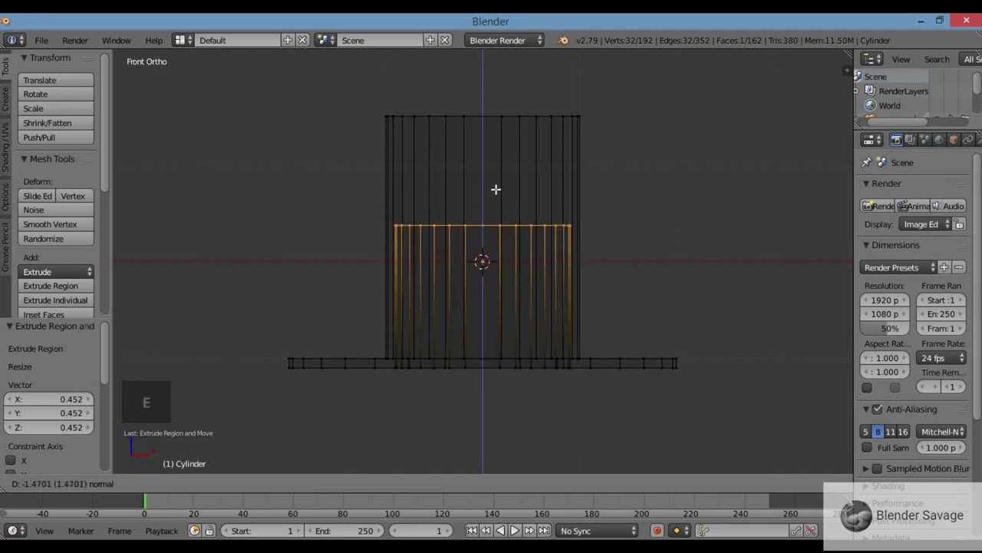
key("z")
key("z")
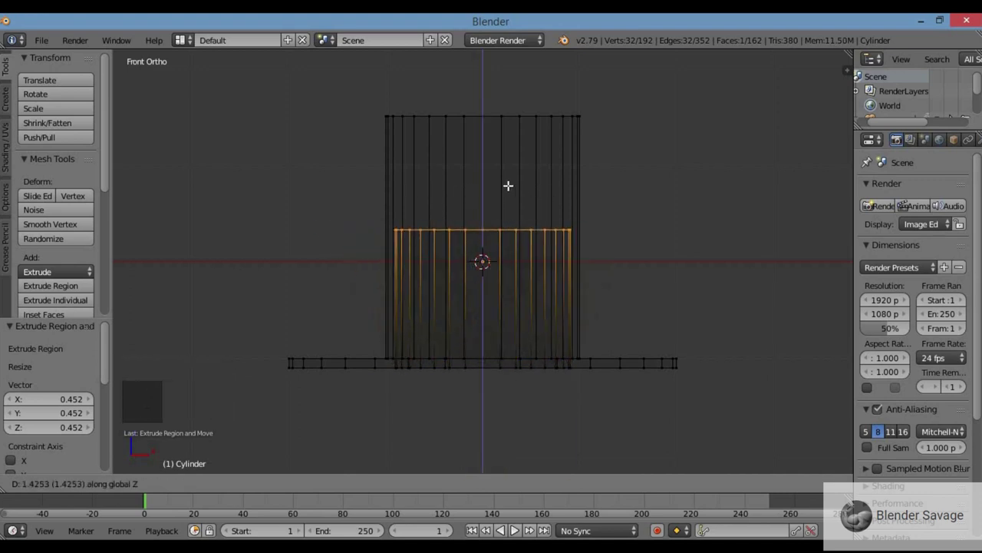
left_click(498, 95)
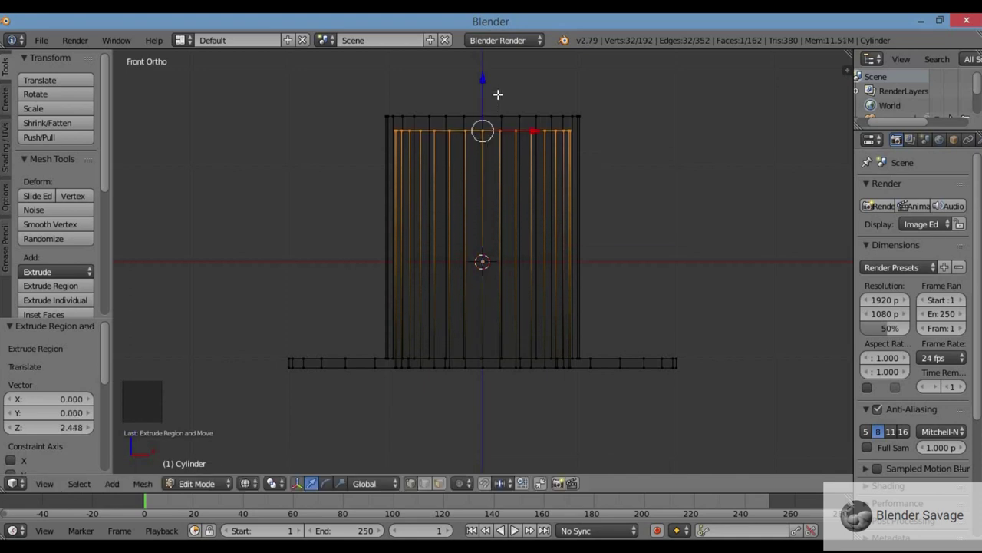
Step: Inspect the hollowed crown in solid shading from above, then return to front view
key("z")
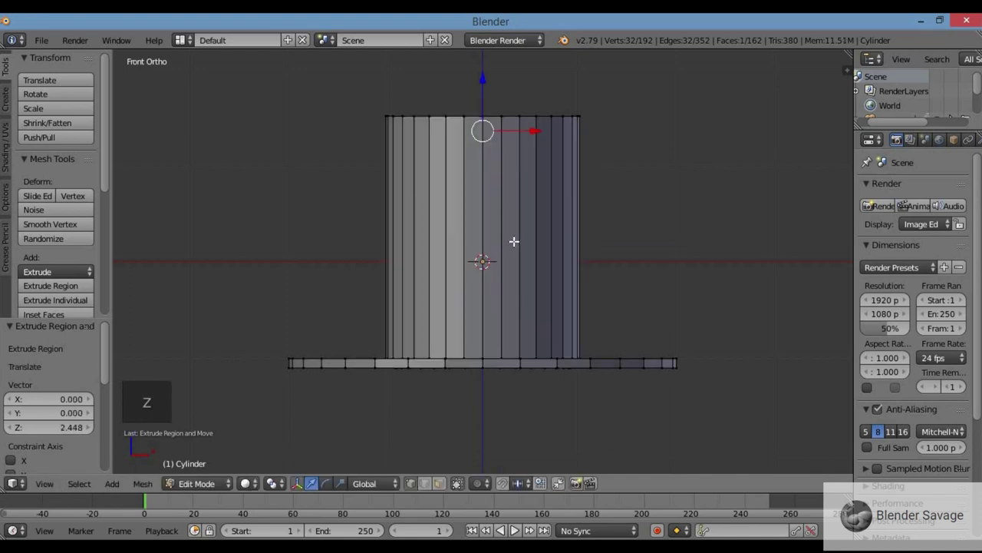
middle_click_drag(513, 241, 485, 92)
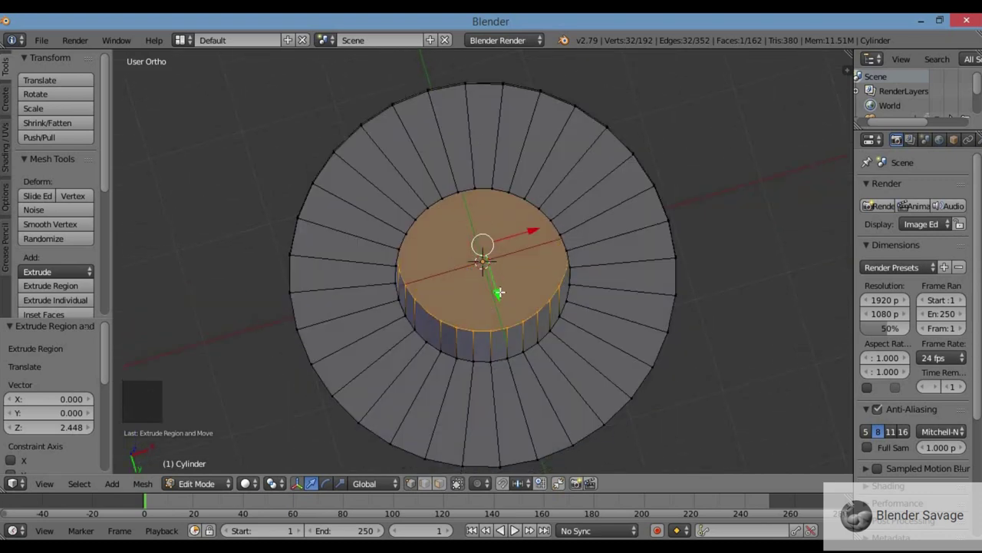
key("f")
middle_click_drag(529, 266, 636, 340)
key("KP_1")
key("KP_1")
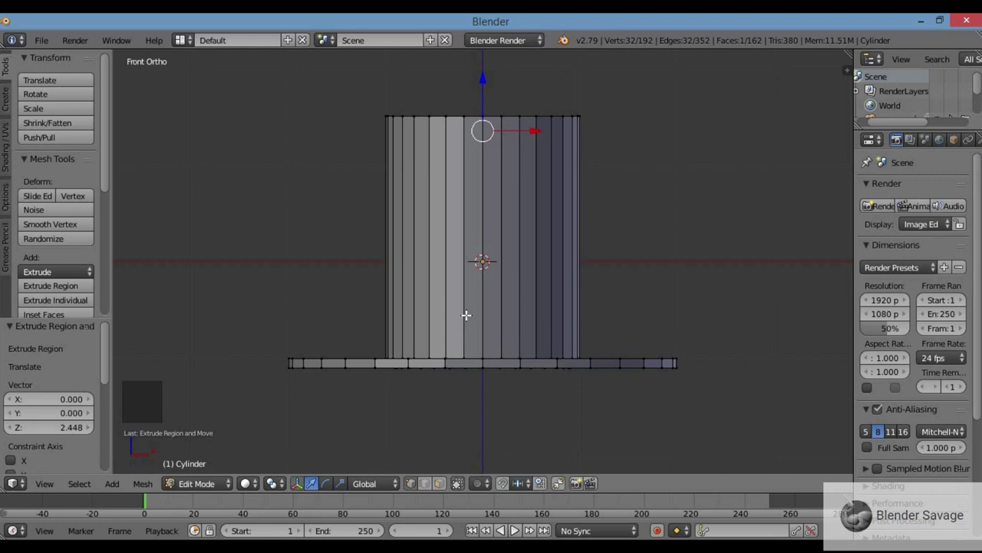
Step: Add an edge loop around the crown just above the brim
key("a")
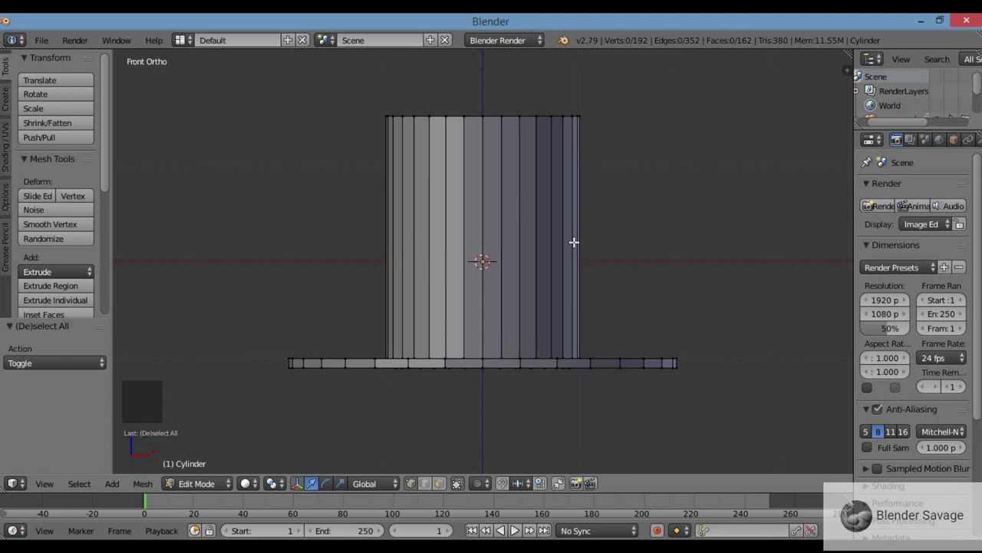
key("ctrl+r")
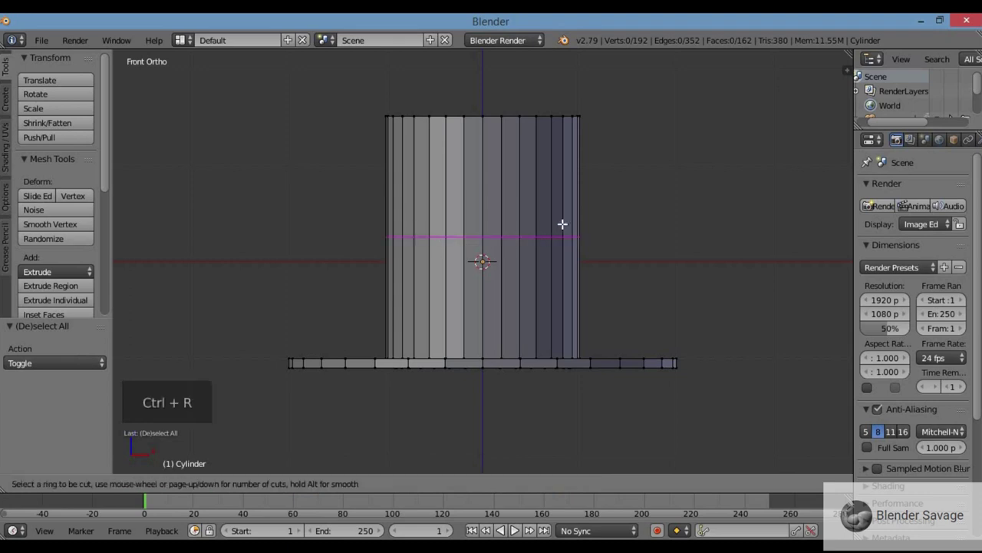
left_click(575, 227)
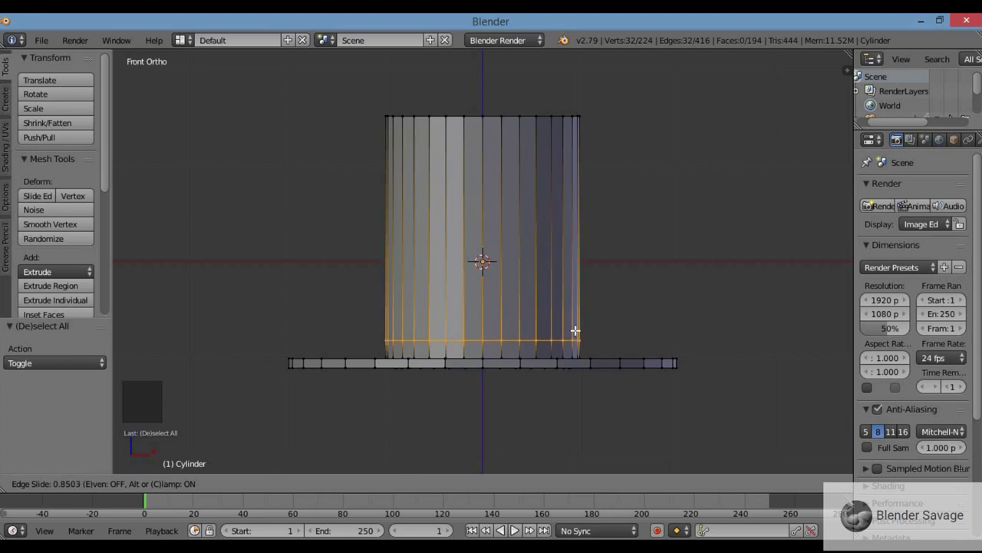
left_click(575, 331)
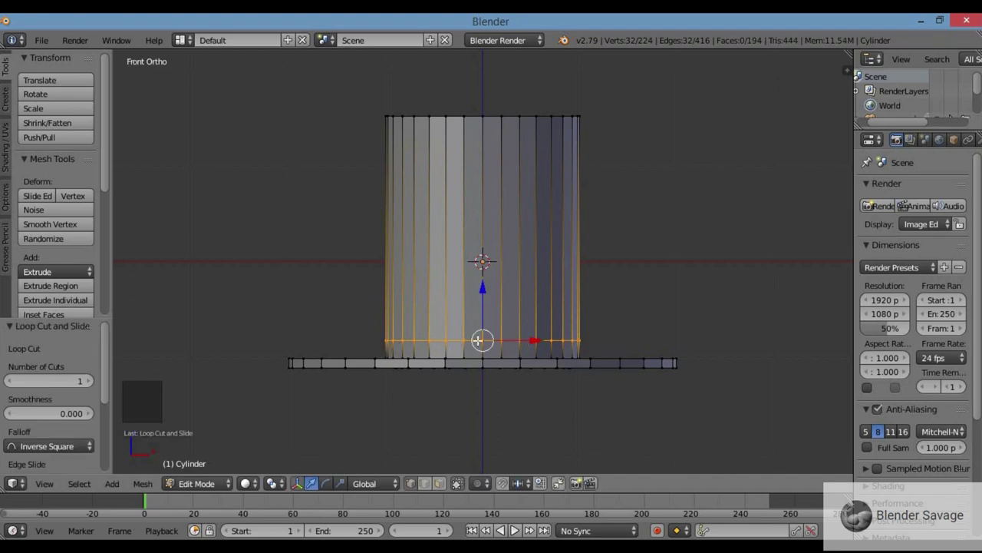
Step: Switch to face select and loop-select the narrow band of faces at the crown base
middle_click_drag(543, 335, 368, 368)
key("KP_1")
left_click(442, 483)
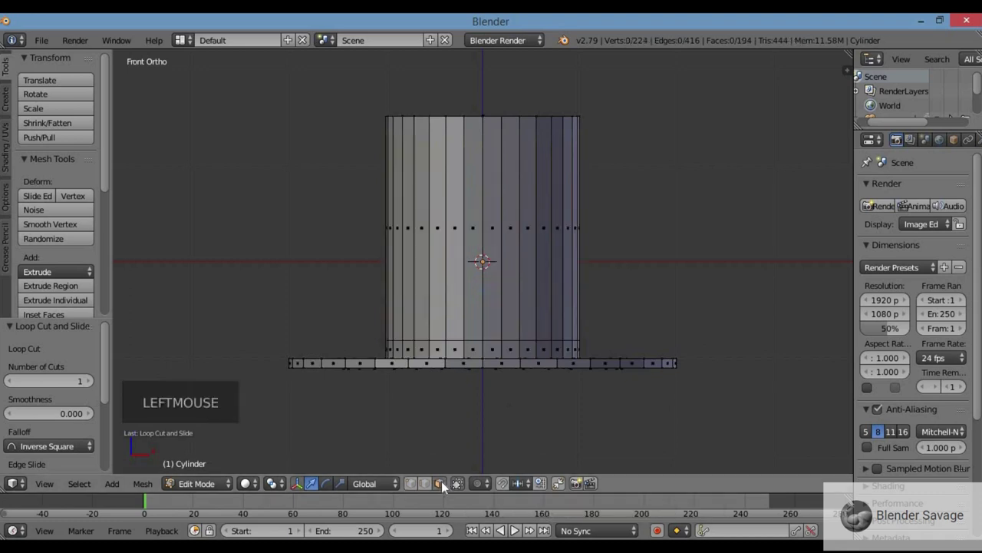
right_click(503, 350, "alt")
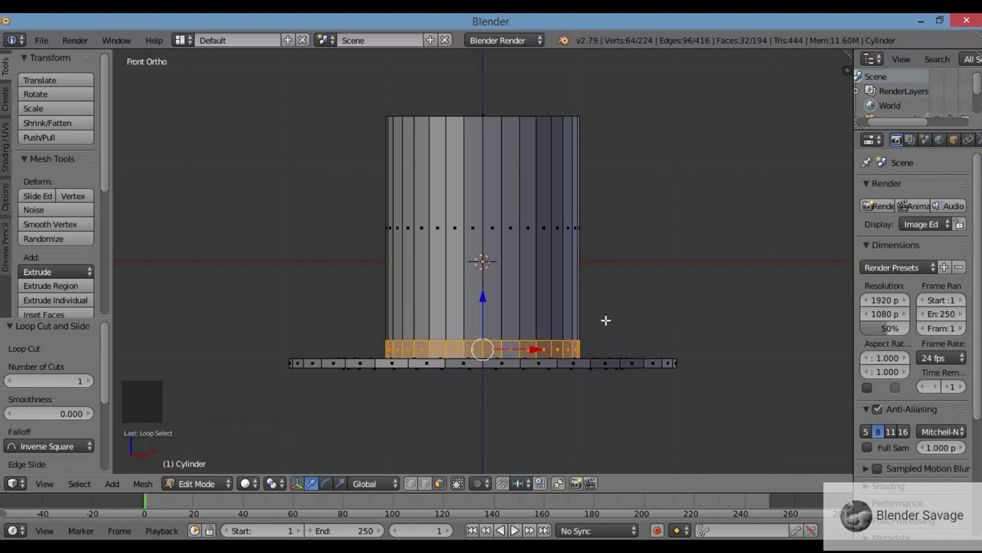
Step: Extrude the base band of faces and scale it outward to 1.05
key("e")
key("s")
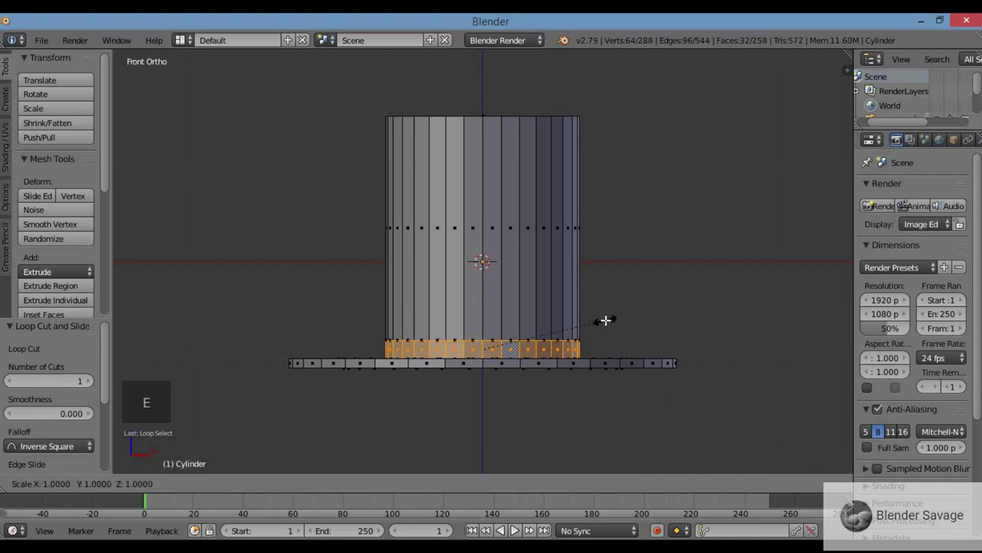
type("1.05")
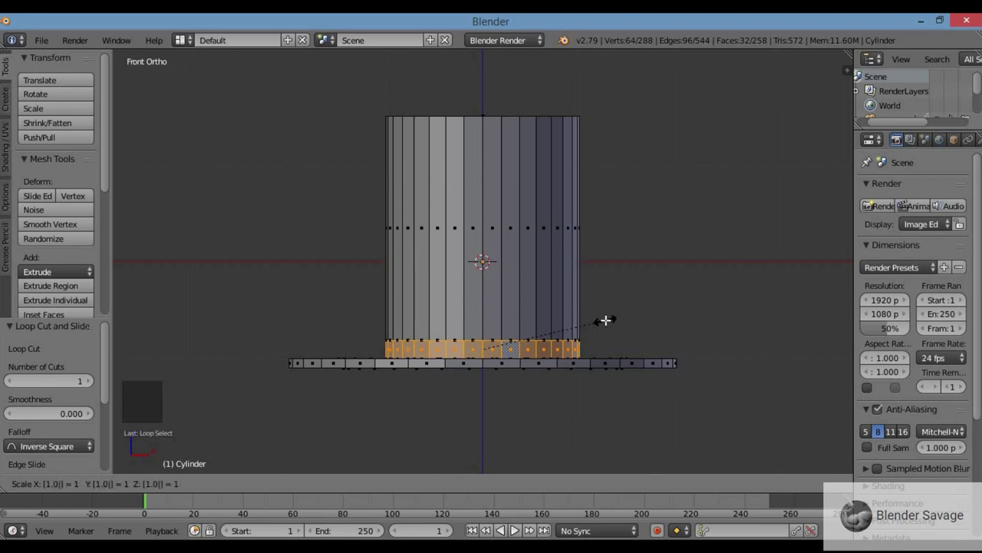
key("Return")
middle_click_drag(605, 320, 601, 375)
scroll(601, 375, "up", 3)
scroll(601, 376, "down", 3)
Step: Inspect the raised hatband from the front, below and above
key("KP_1")
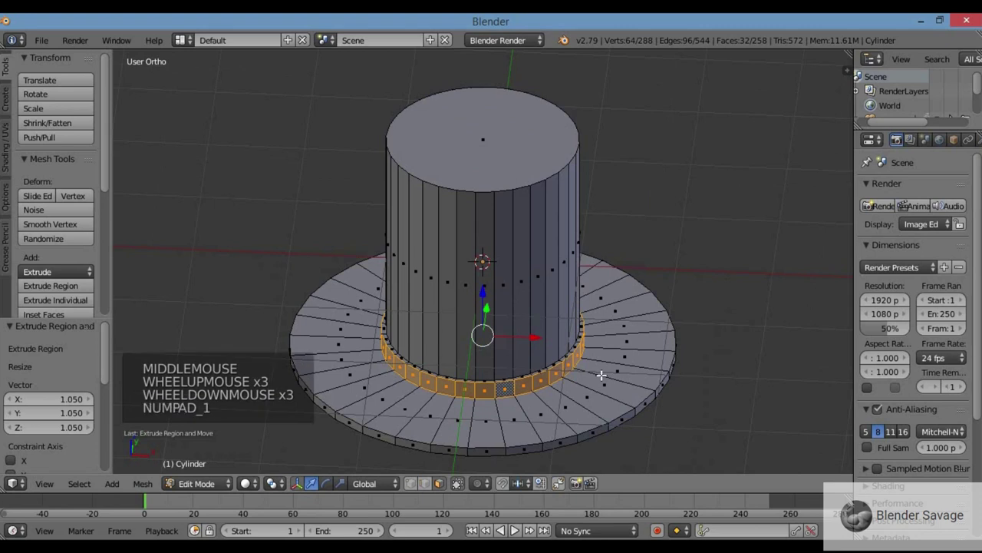
scroll(531, 375, "up", 2)
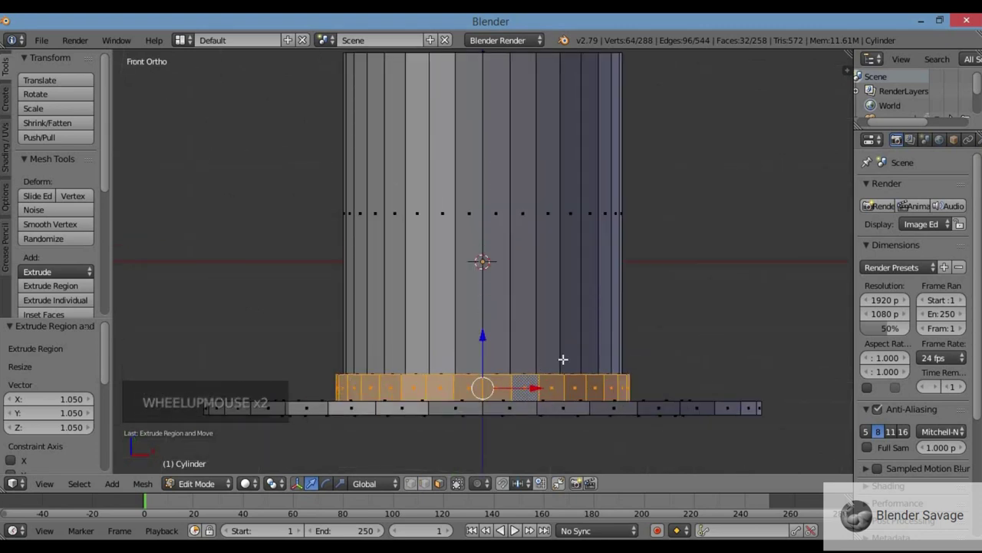
key("KP_2")
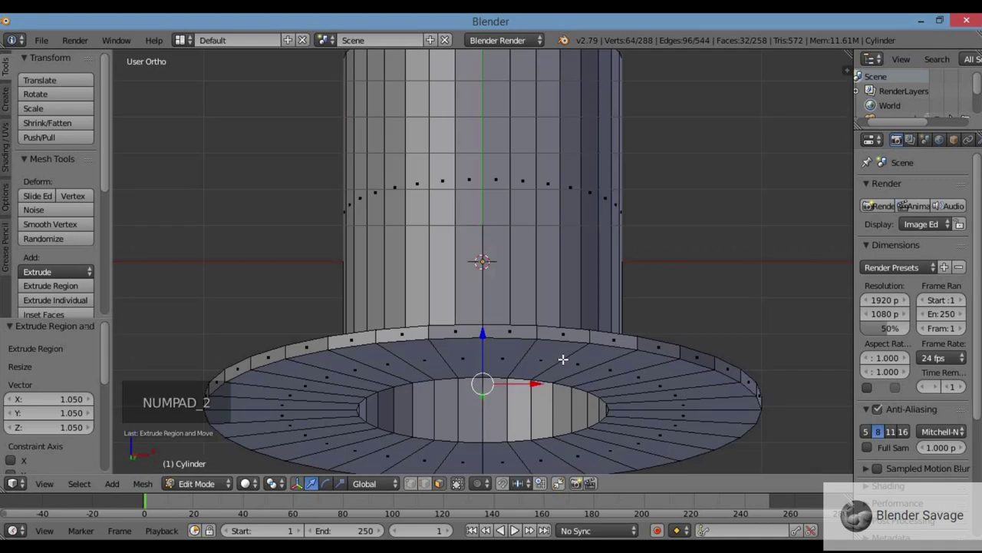
key("KP_1")
key("KP_8")
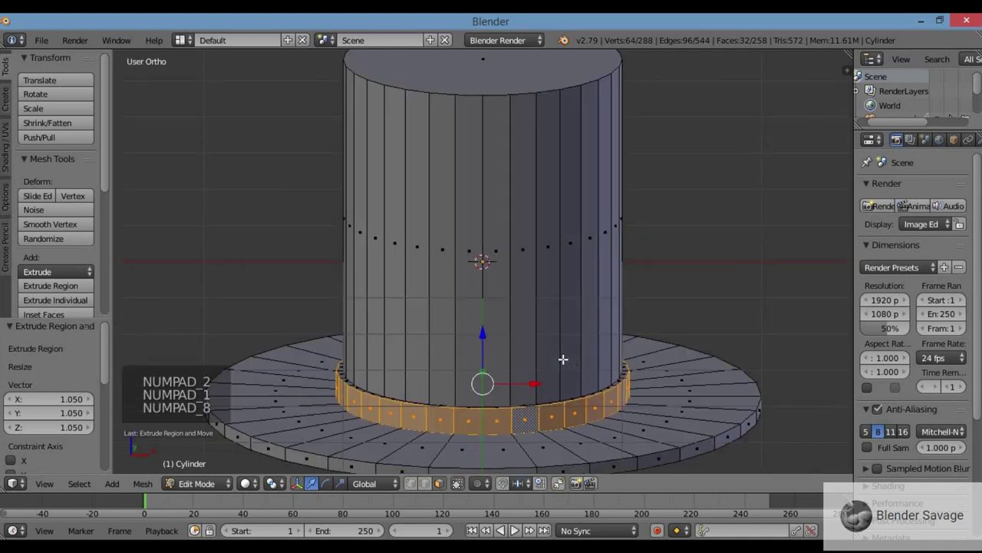
key("KP_8")
key("KP_8")
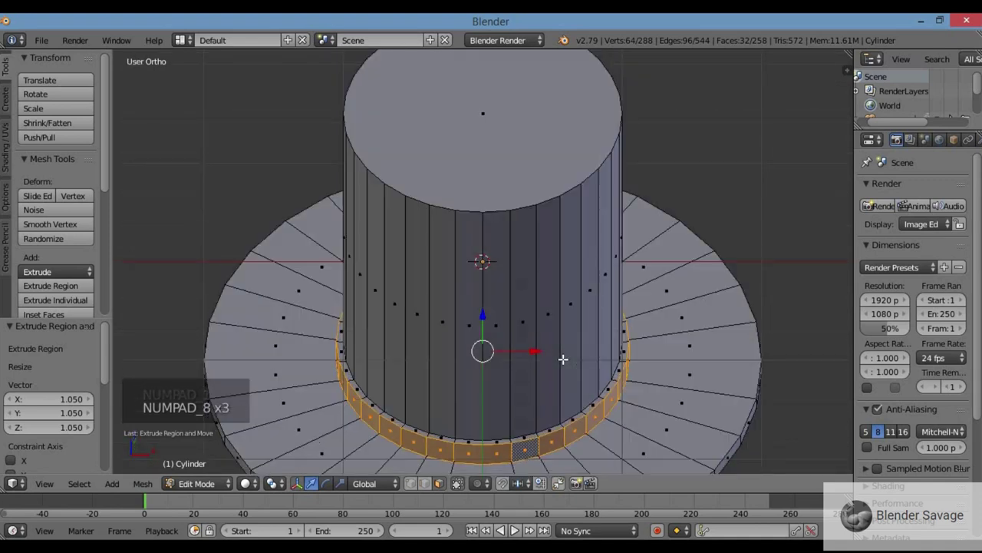
Step: Loop-select both rings of hatband faces at the crown base
right_click(563, 426, "alt+shift")
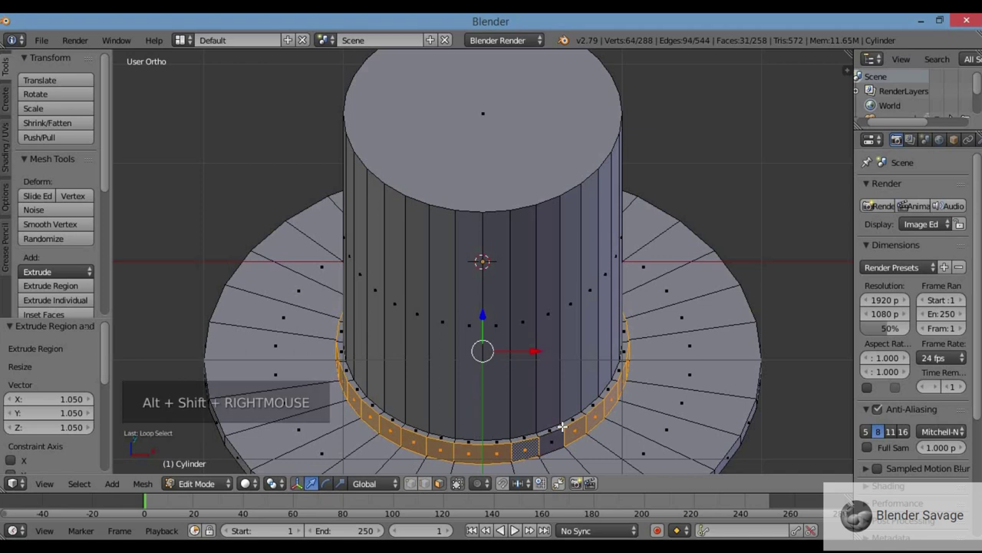
right_click(563, 426, "alt+shift")
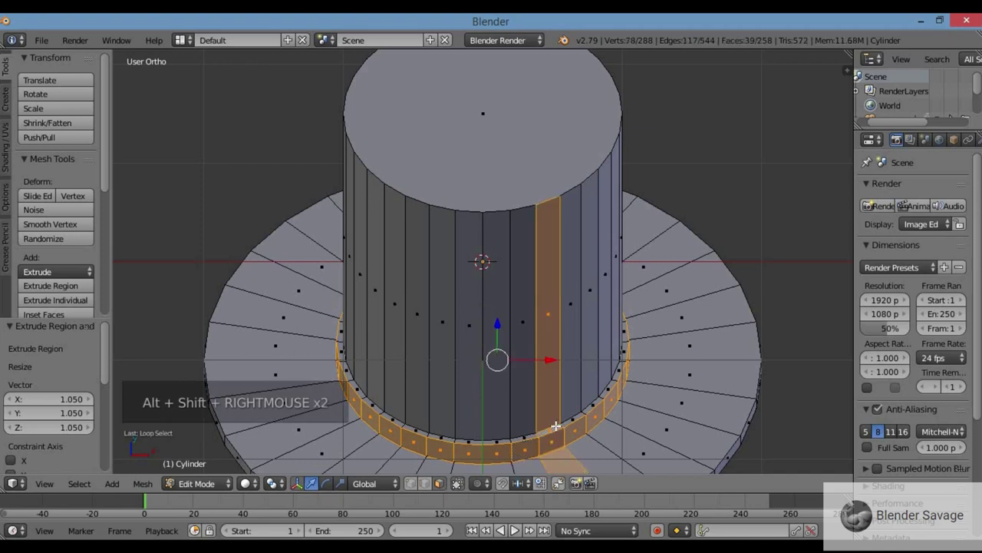
key("ctrl+z")
key("ctrl+z")
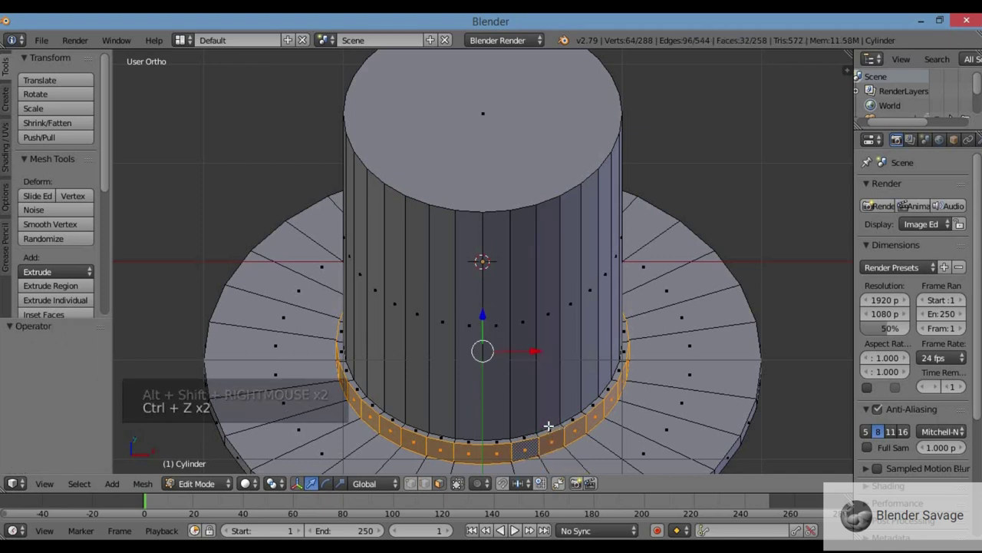
scroll(552, 403, "up", 3)
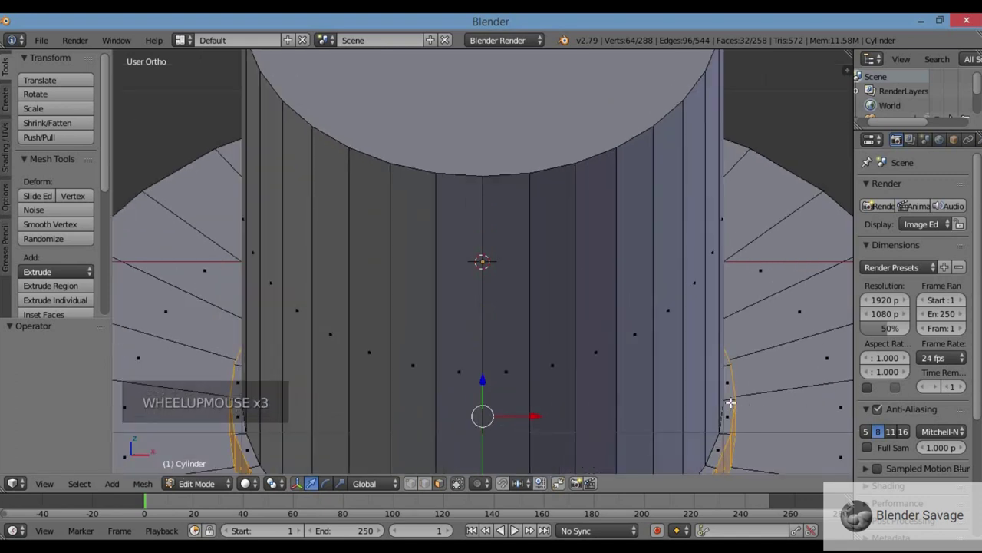
right_click(733, 399, "alt+shift")
scroll(739, 400, "down", 2)
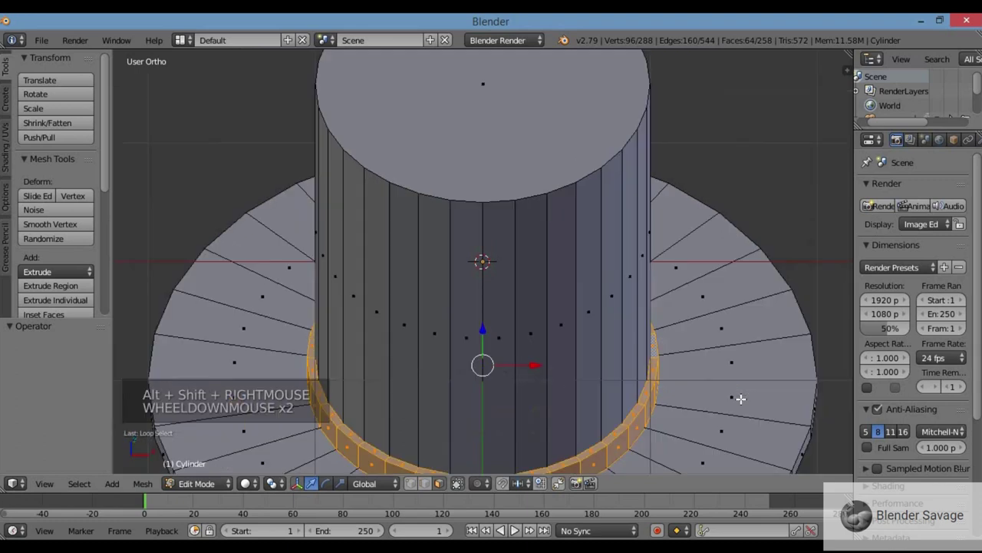
scroll(520, 410, "down", 2)
middle_click_drag(501, 406, 513, 324)
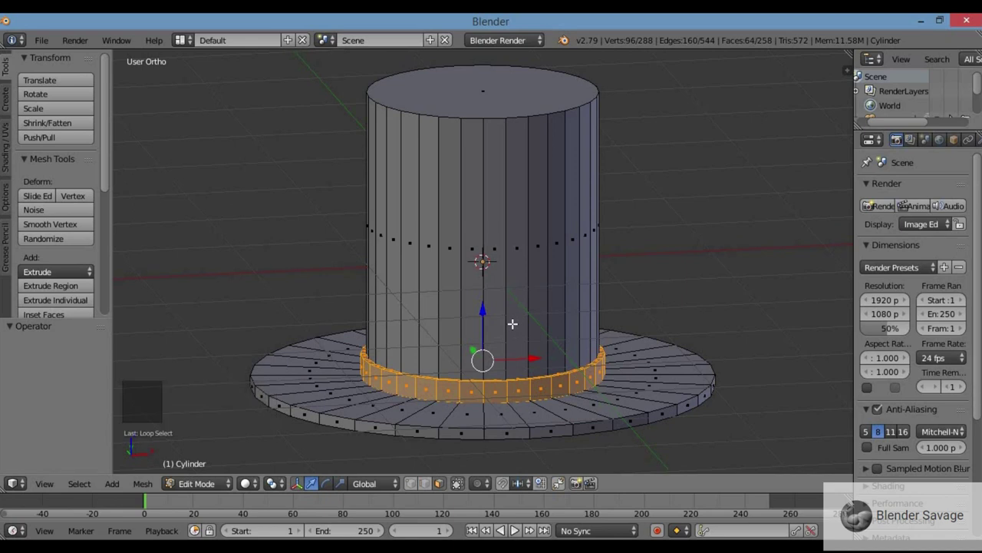
Step: Separate the selected hatband faces into their own mesh
key("p")
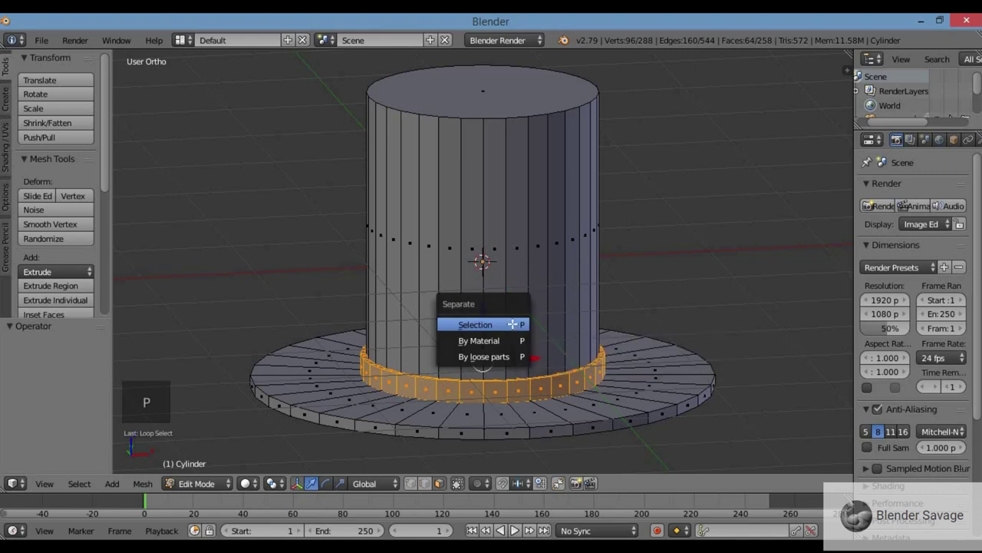
left_click(512, 325)
middle_click_drag(397, 394, 524, 375)
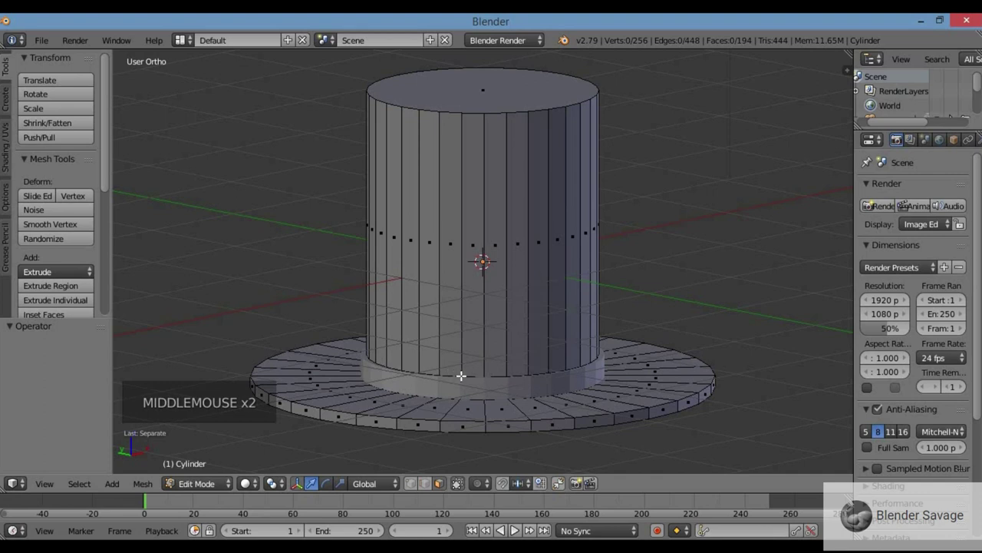
Step: Select face strips on the crown side and widen the Properties area
right_click(527, 351)
right_click(524, 261)
right_click(500, 271)
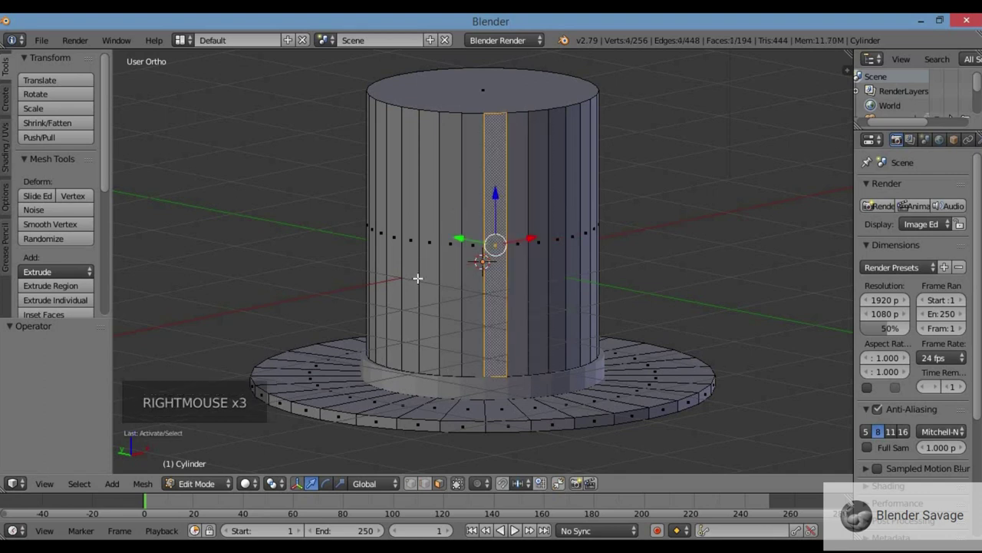
right_click(418, 278)
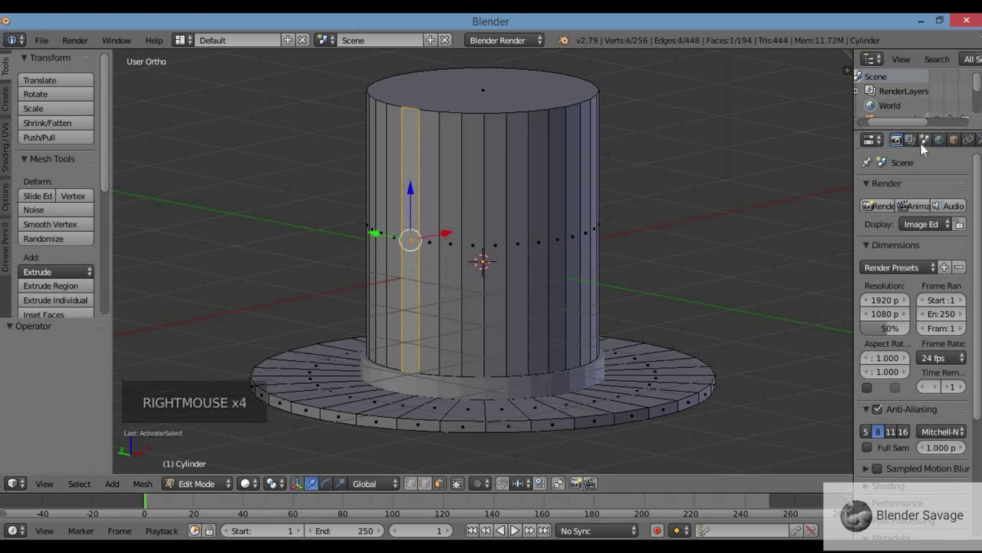
left_click_drag(852, 169, 788, 164)
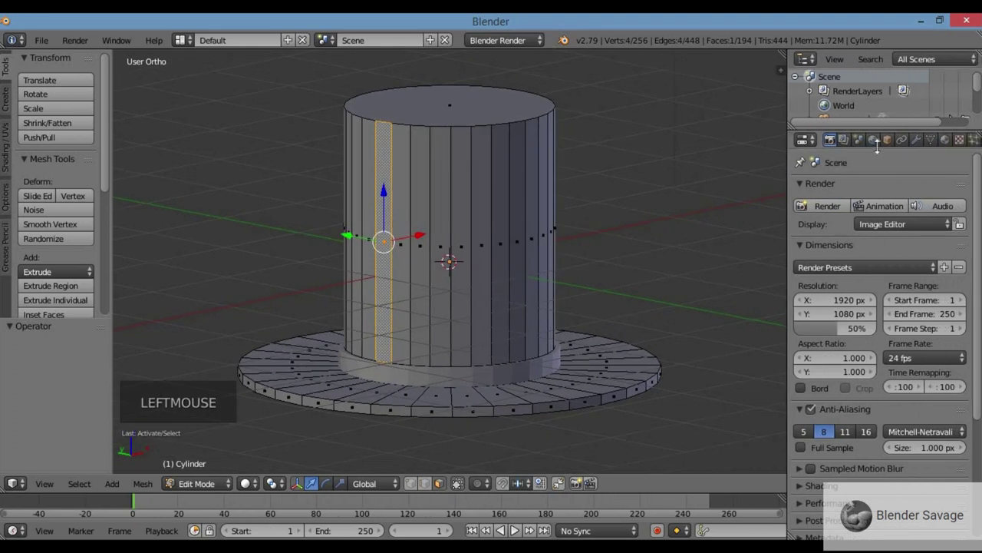
Step: Create a new material for the hat and name it Black
left_click(946, 143)
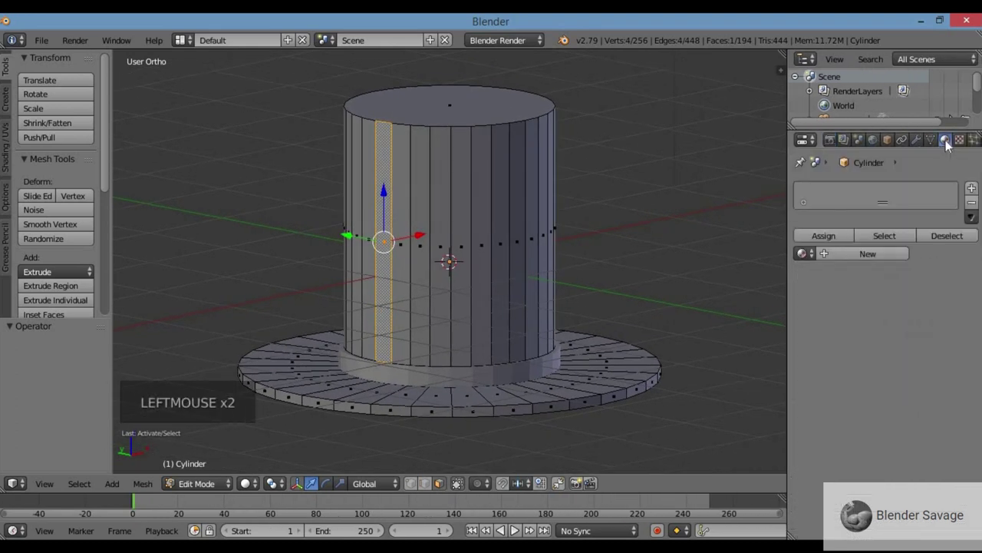
left_click(876, 252)
left_click(847, 254)
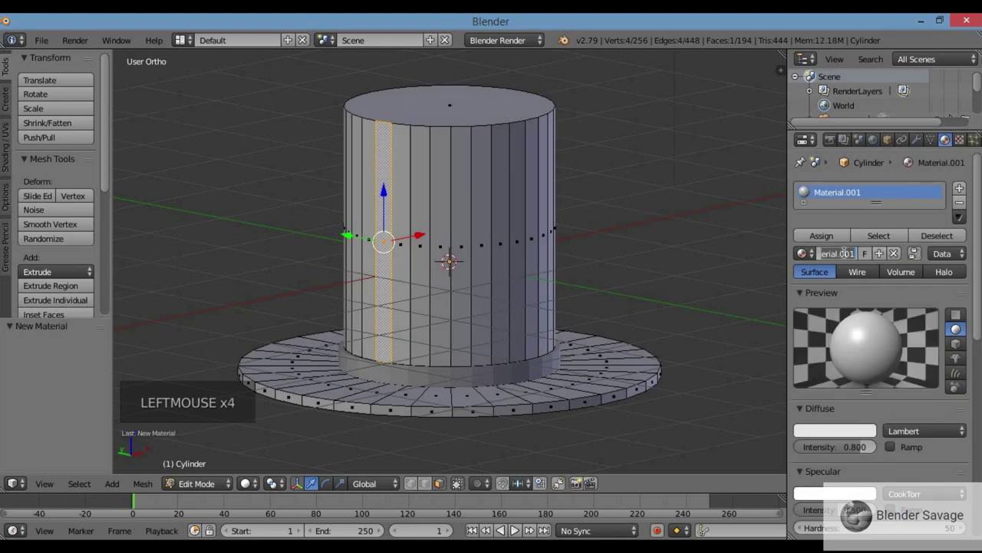
type("Black")
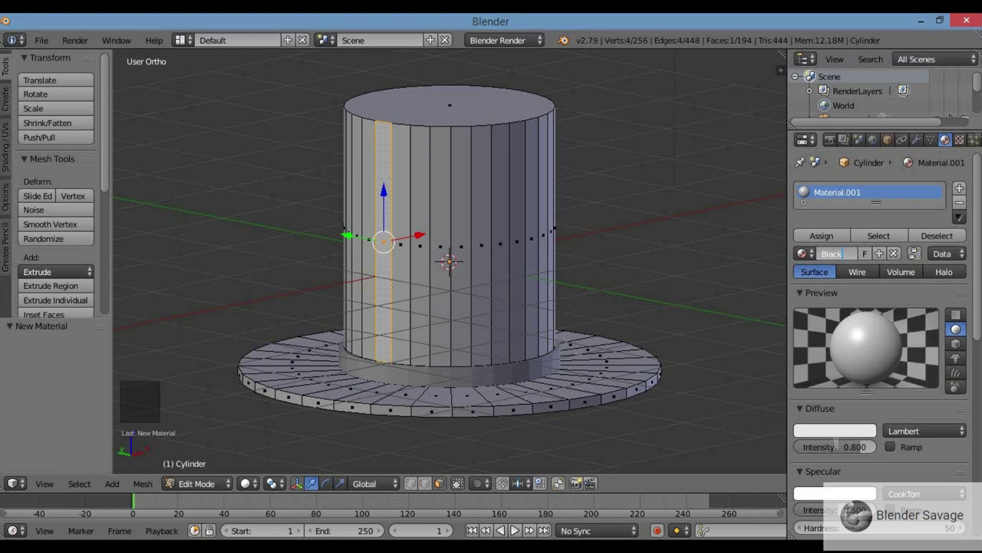
key("Return")
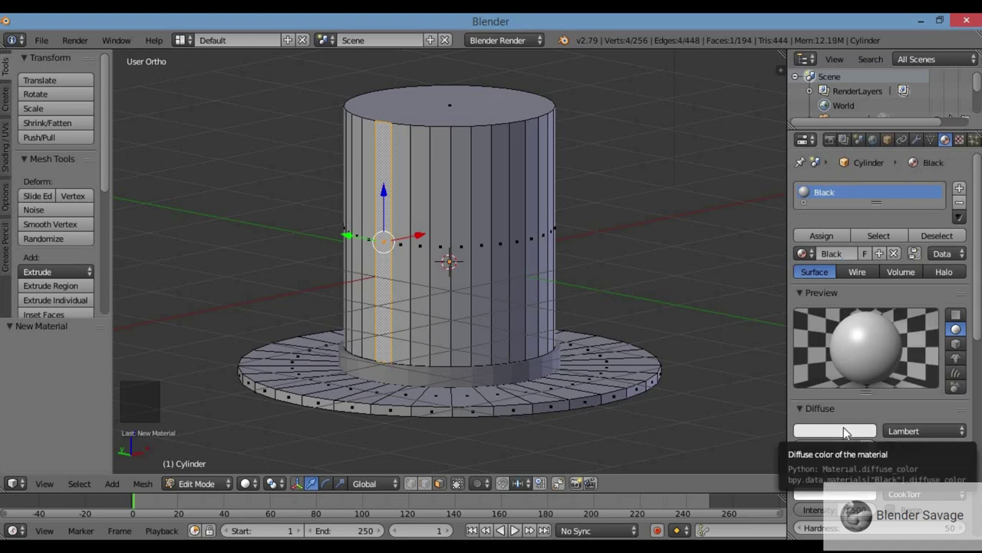
Step: Set the material's diffuse colour to pure black with Minnaert shading
left_click(843, 429)
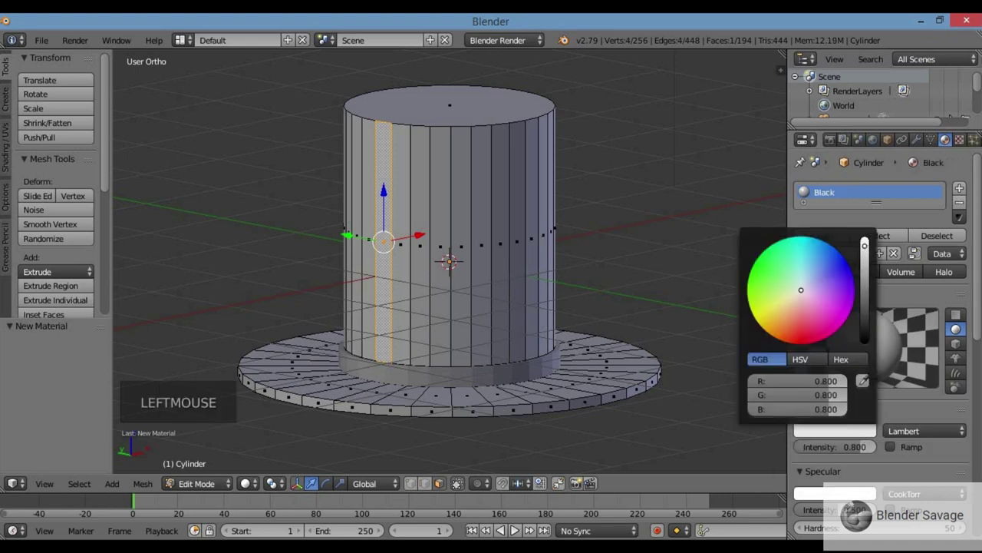
left_click_drag(865, 244, 865, 341)
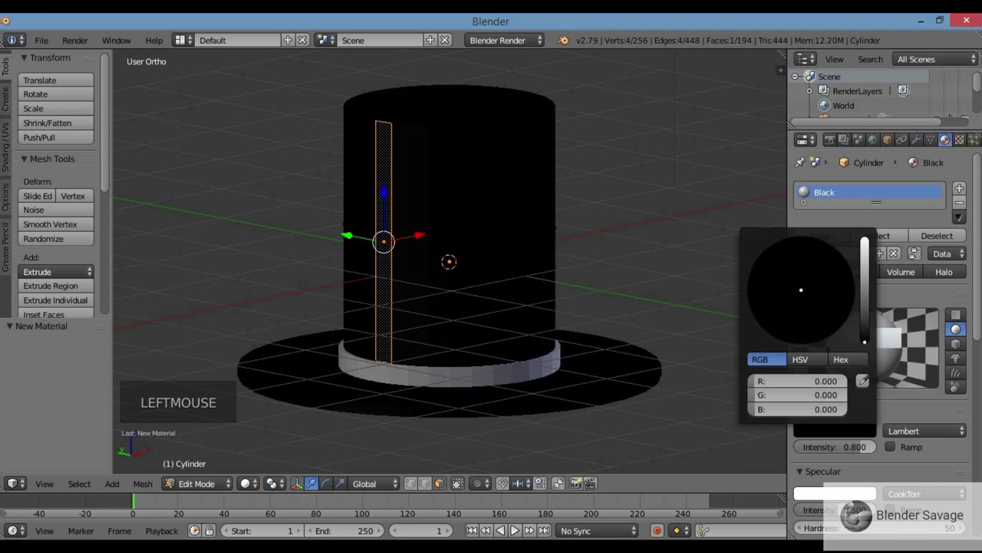
left_click(927, 411)
left_click(884, 411)
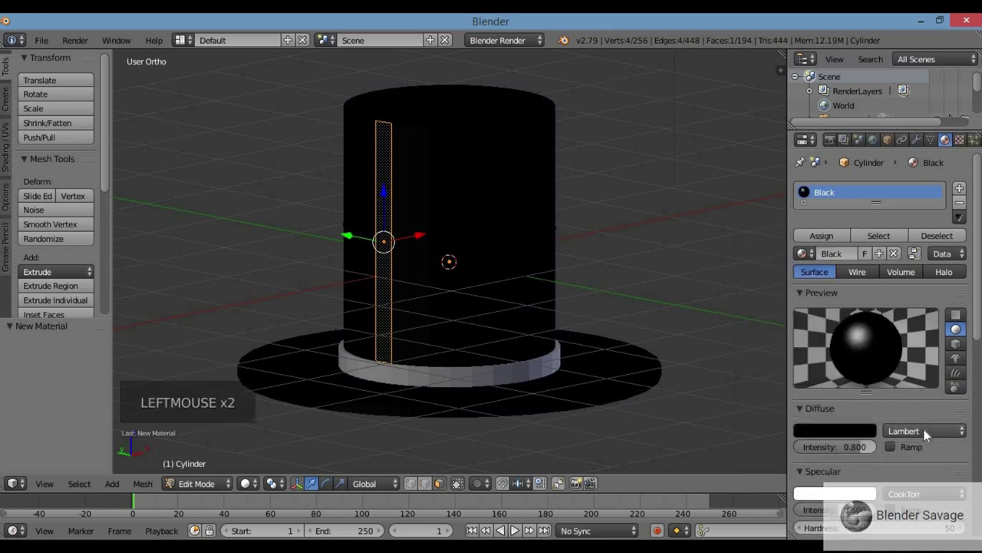
left_click(926, 431)
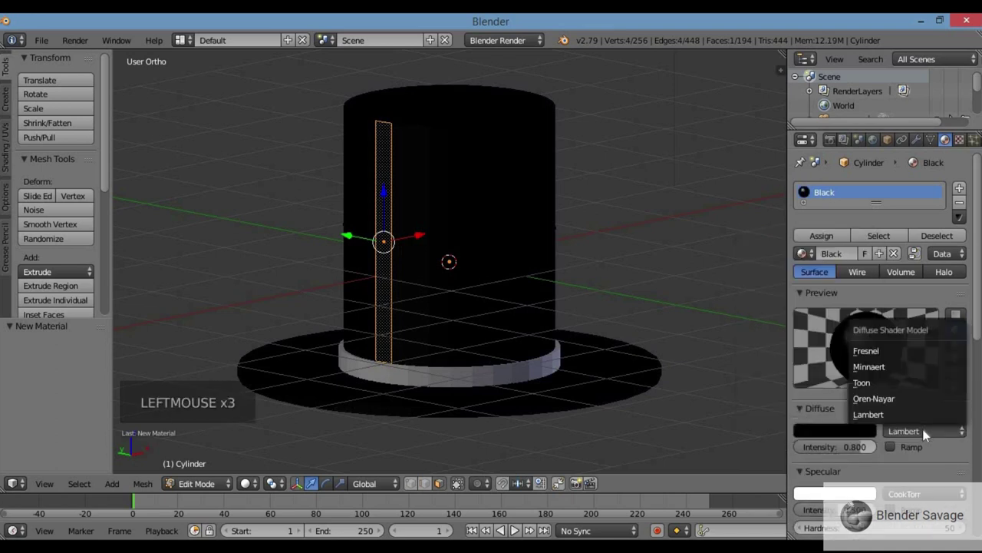
left_click(900, 365)
middle_click_drag(550, 323, 590, 315)
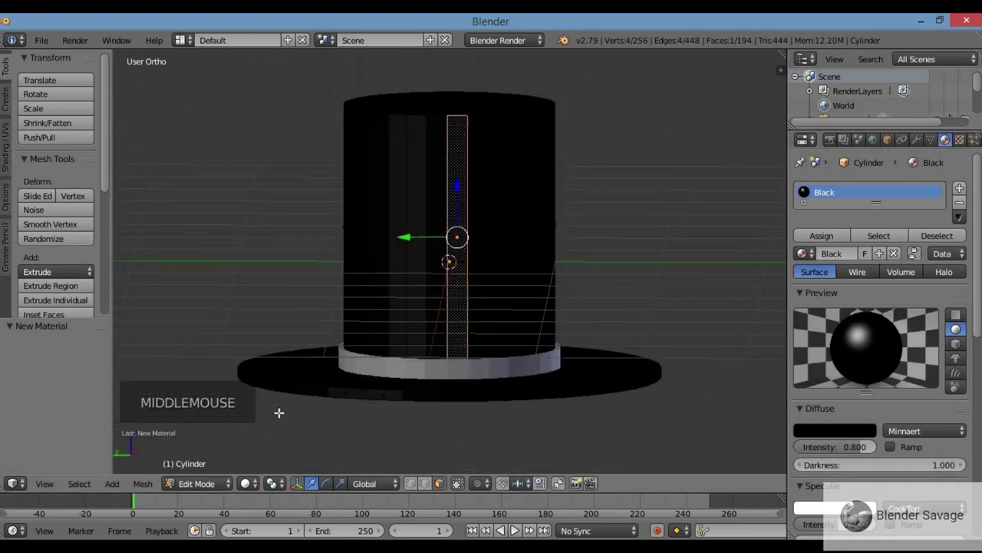
Step: Leave Edit Mode and return to Object Mode
left_click(212, 485)
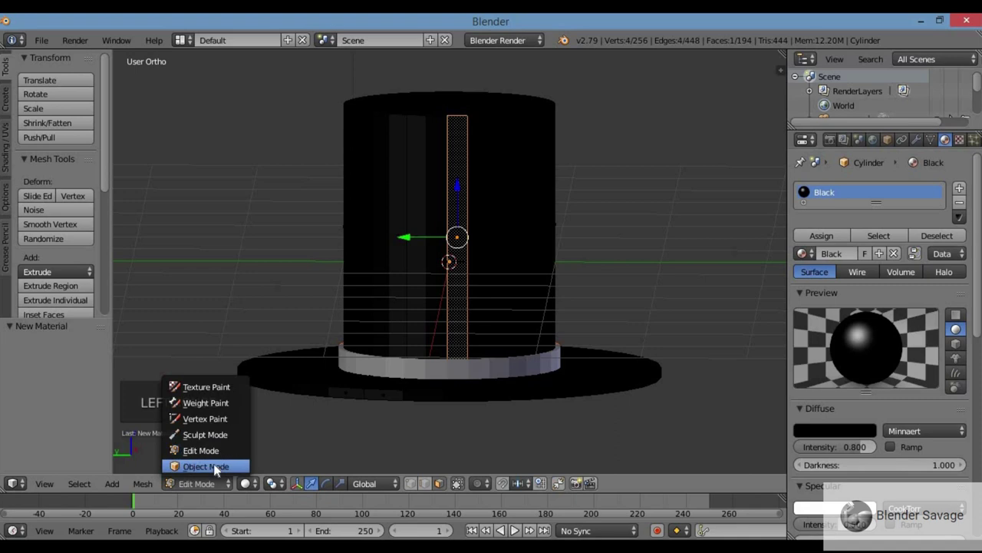
left_click(214, 465)
middle_click_drag(422, 347, 471, 334)
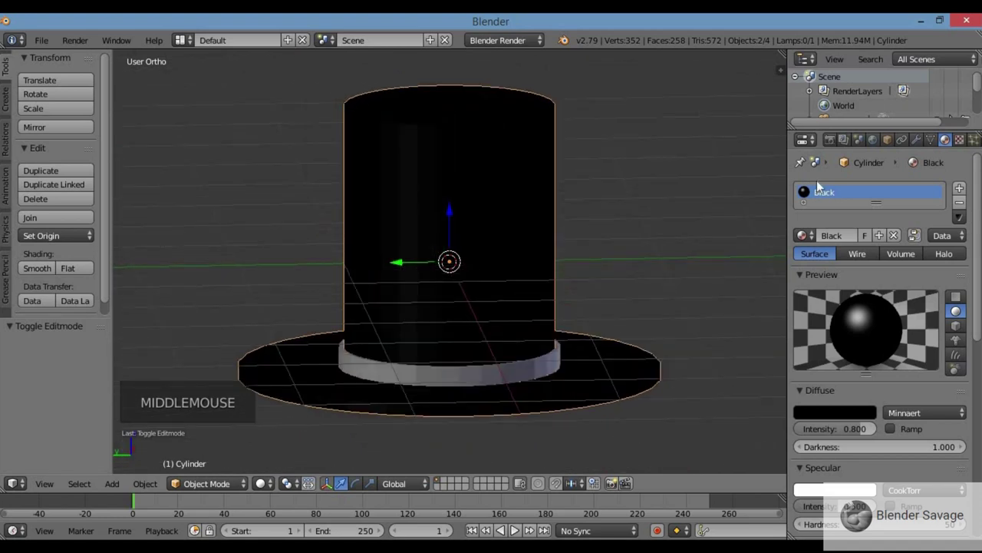
Step: Add a Subdivision Surface modifier with View subdivisions 0 and Render 2
left_click(916, 140)
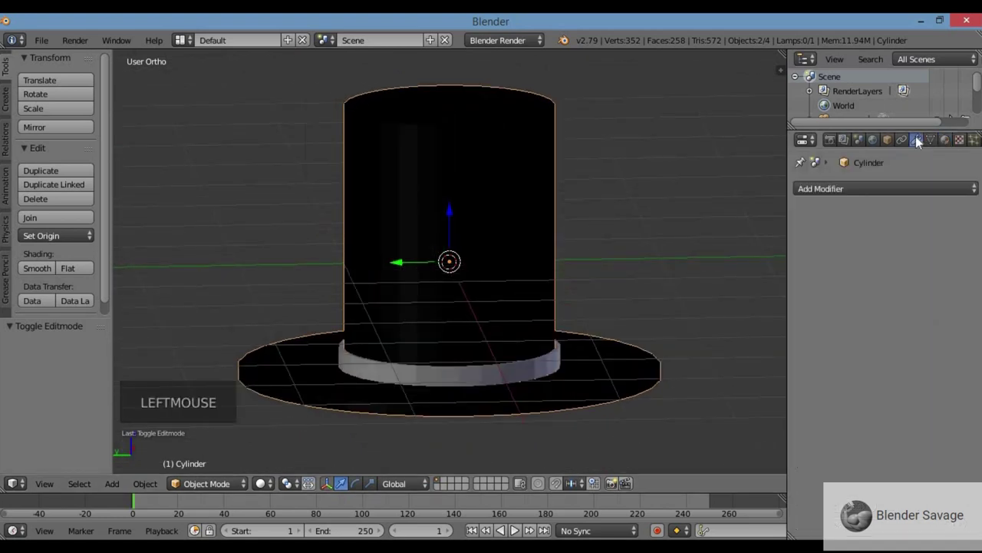
left_click(892, 184)
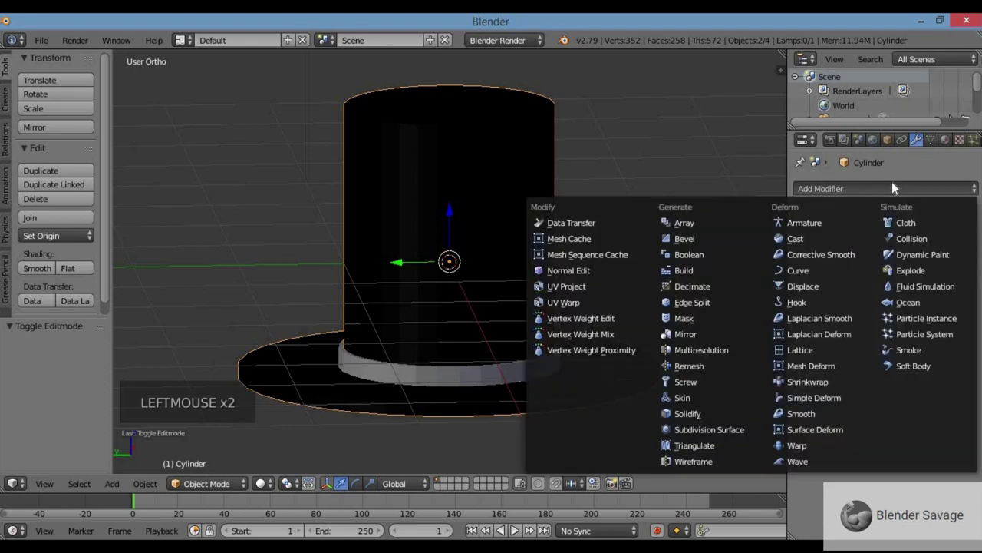
left_click(725, 430)
middle_click_drag(629, 322, 553, 315)
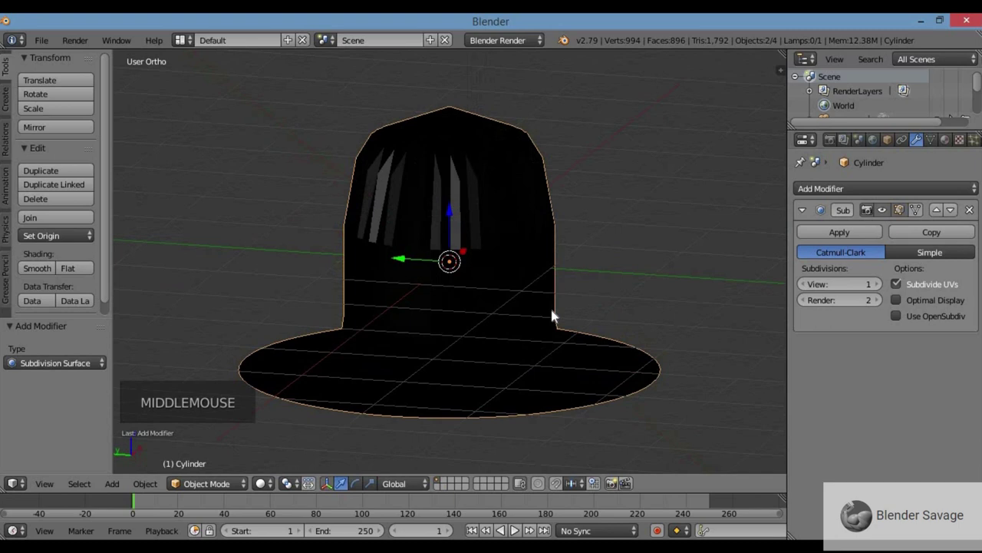
left_click(803, 285)
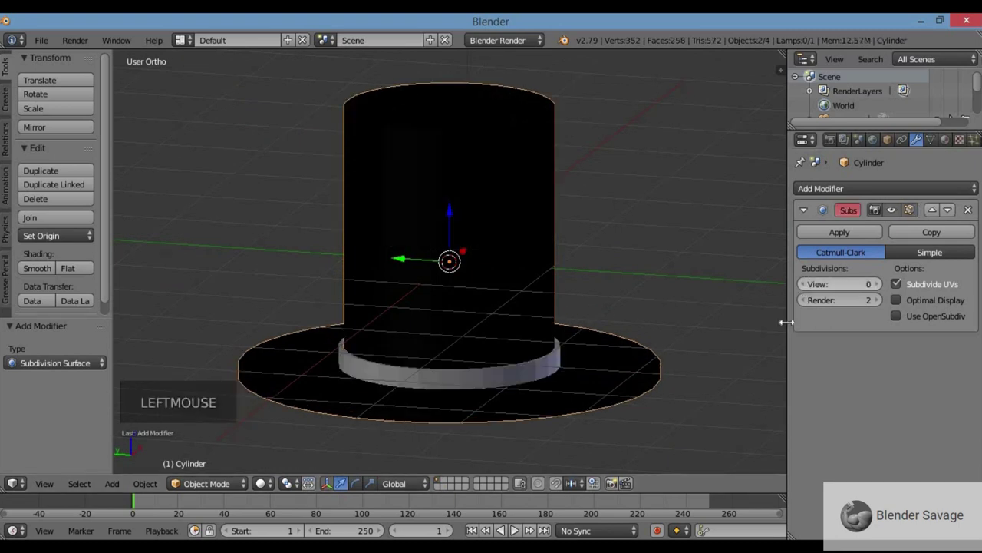
middle_click_drag(538, 388, 561, 384)
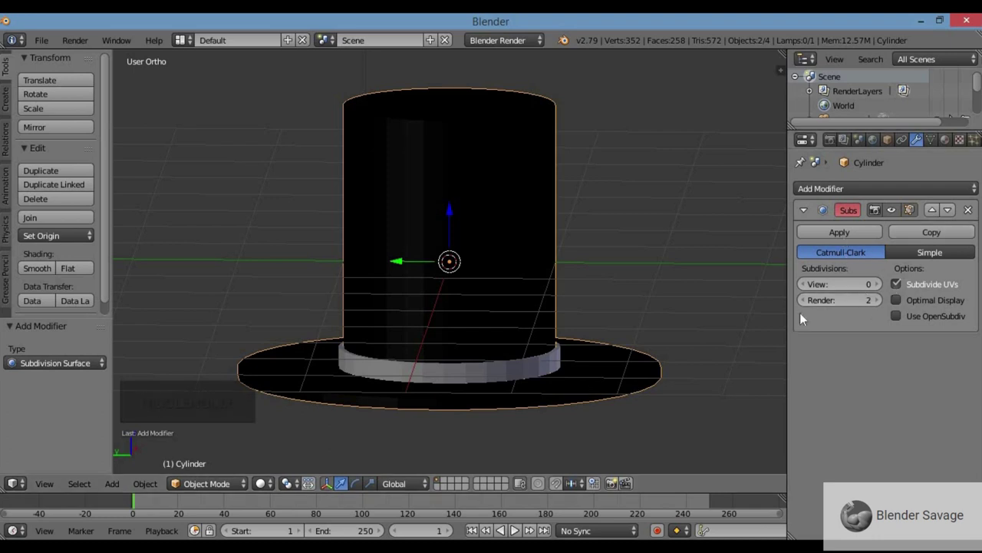
Step: Select the hat band and give it a new material named white
right_click(481, 377)
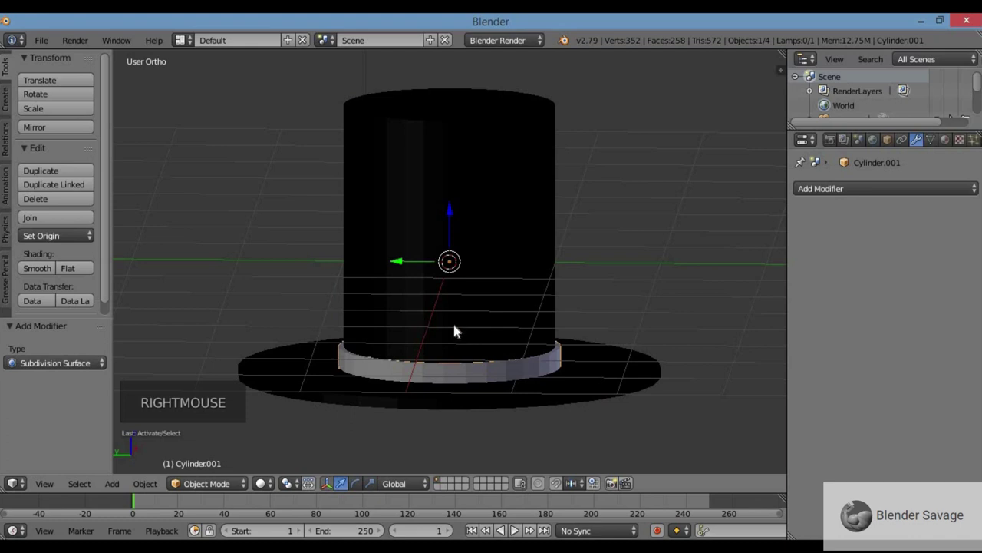
left_click(944, 139)
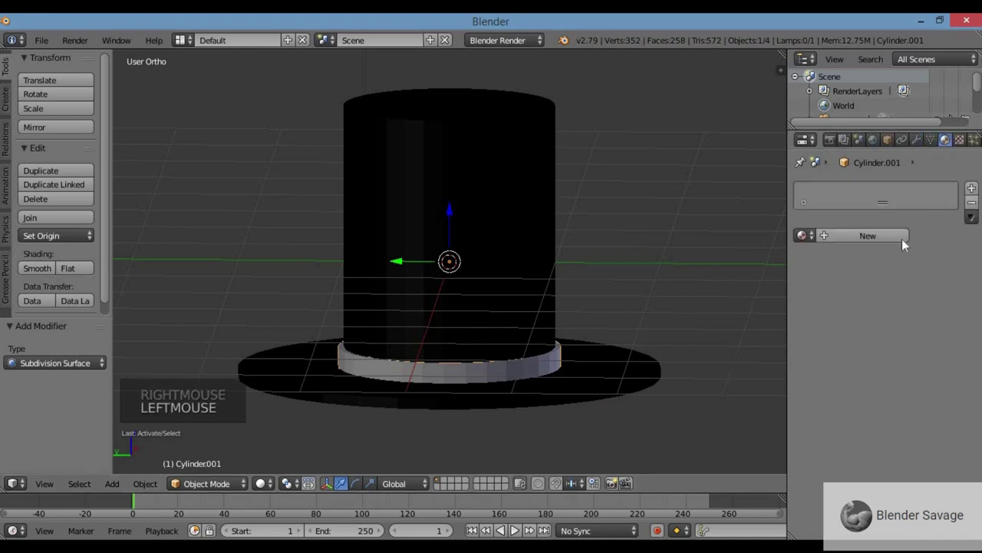
left_click(869, 245)
left_click(836, 234)
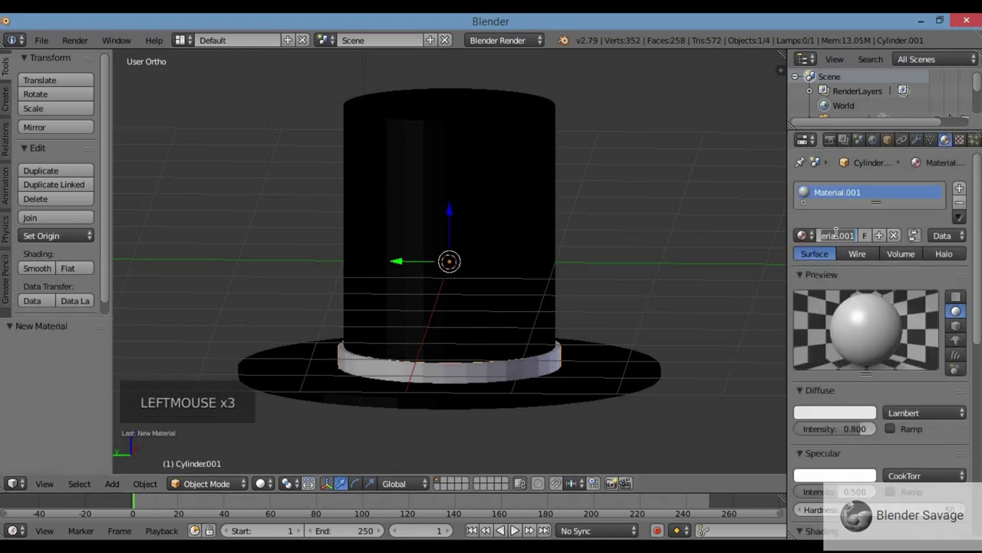
type("wh")
Step: Make the material pure white with diffuse and specular intensity 1.0 and Minnaert diffuse shading
left_click(850, 415)
left_click(850, 414)
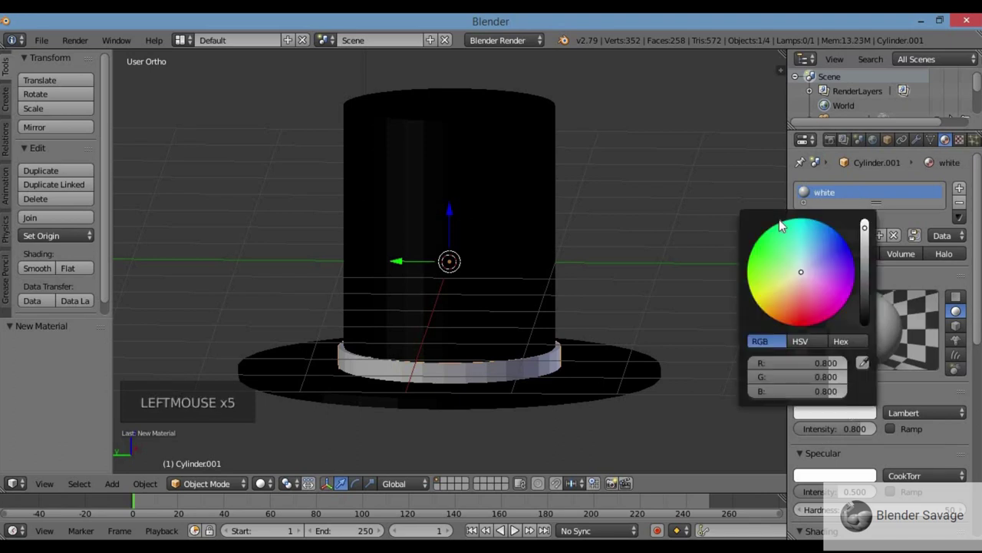
left_click_drag(866, 230, 865, 221)
left_click_drag(871, 428, 899, 428)
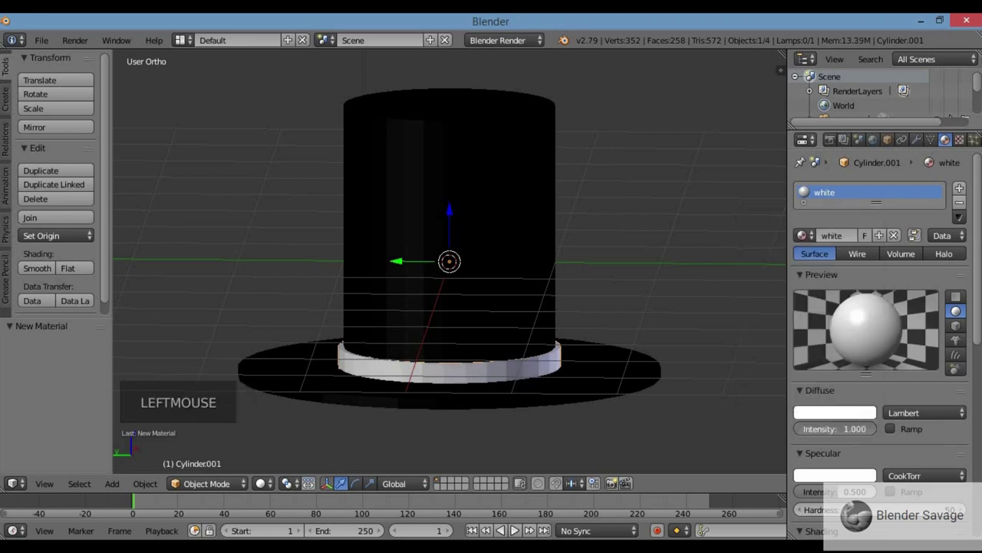
left_click_drag(817, 491, 877, 492)
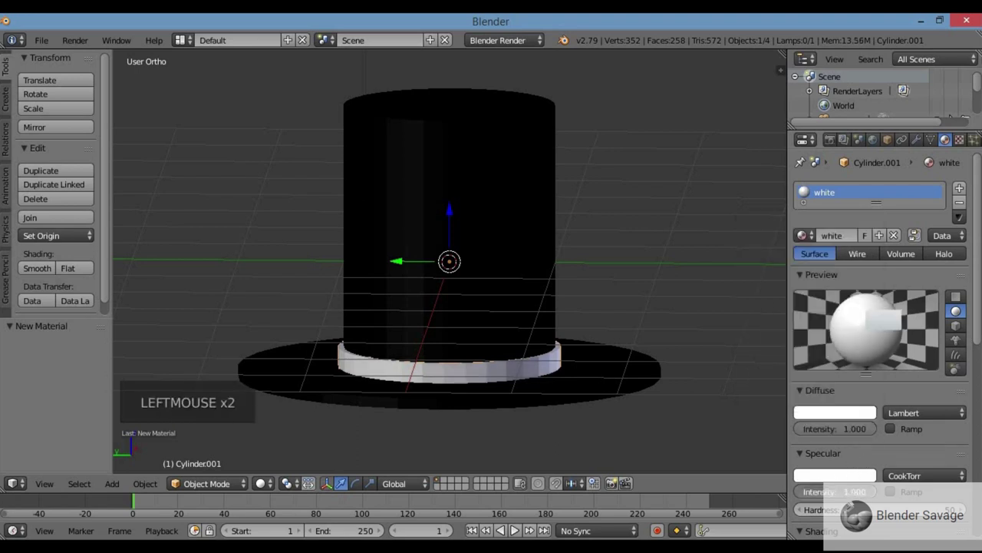
left_click(912, 412)
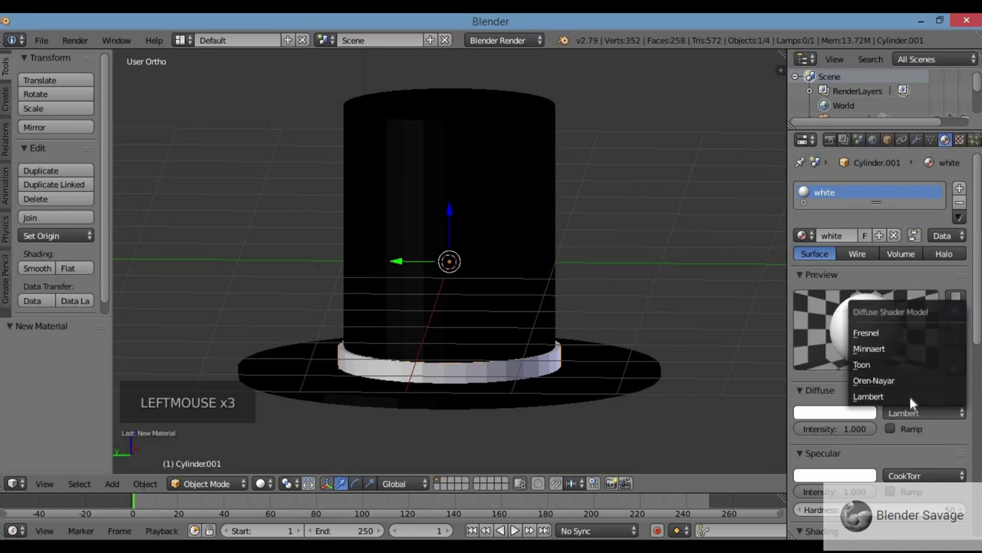
left_click(901, 350)
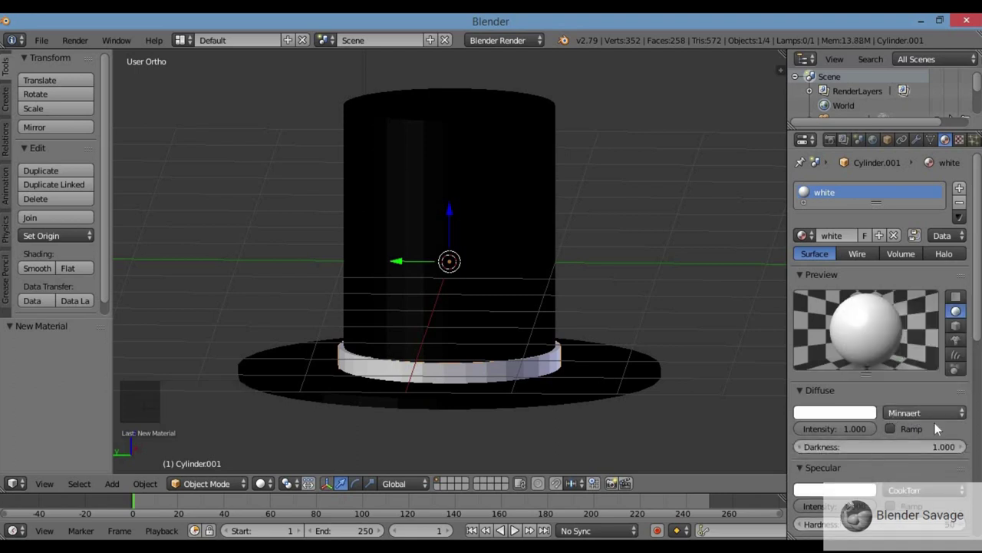
mouse_move(612, 351)
middle_mouse_down()
mouse_move(647, 310)
mouse_move(613, 352)
middle_mouse_up()
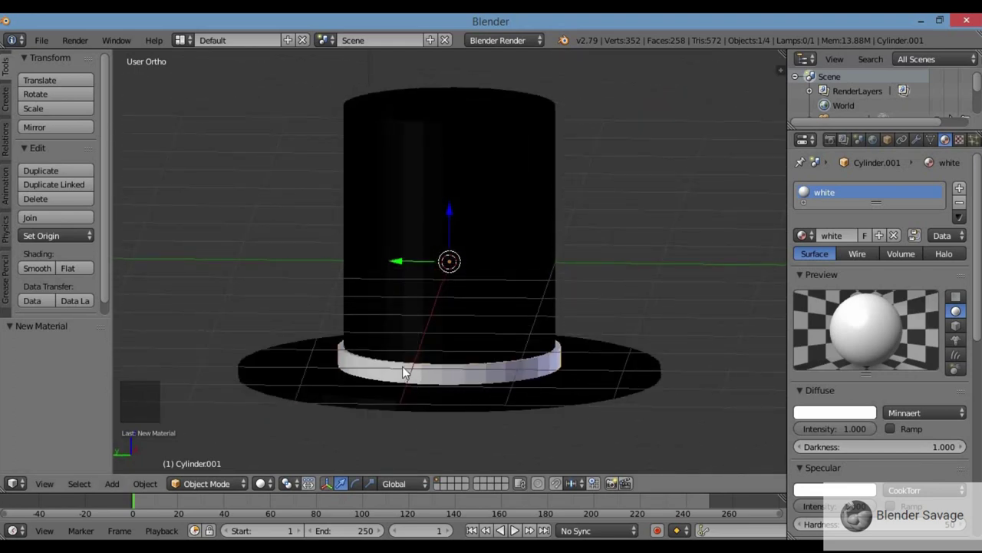
Step: Add a Subdivision Surface modifier to the band with View subdivisions raised to 4
middle_click_drag(460, 389, 461, 373)
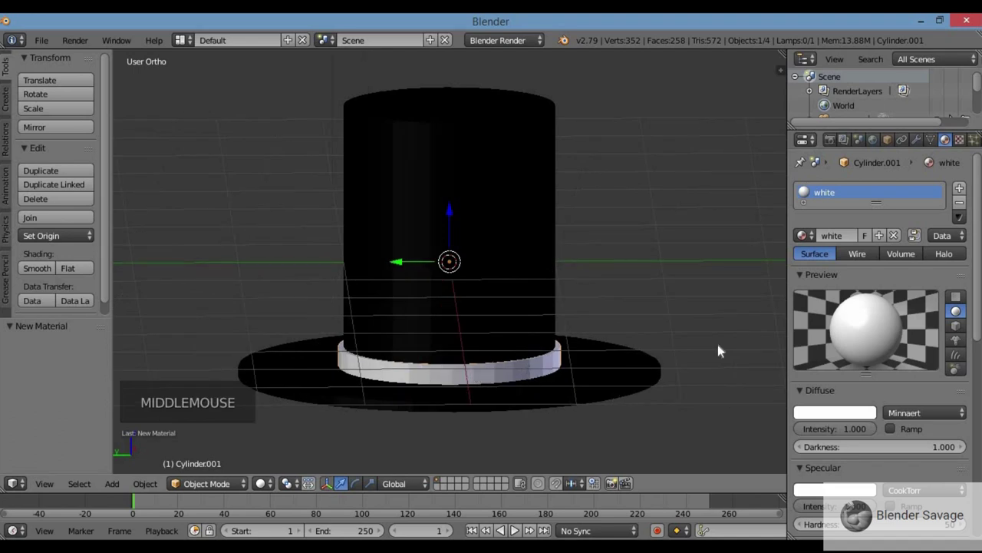
left_click(916, 140)
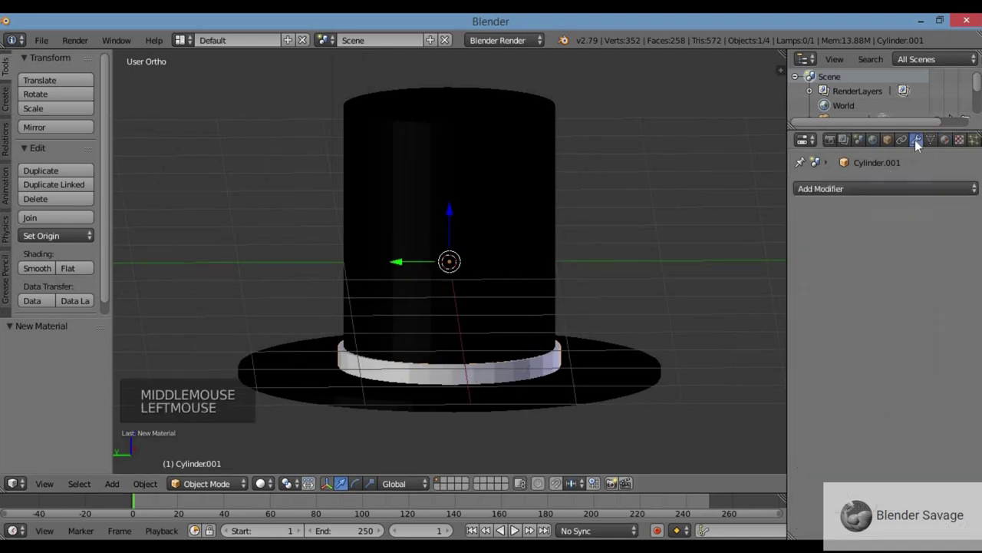
left_click(875, 191)
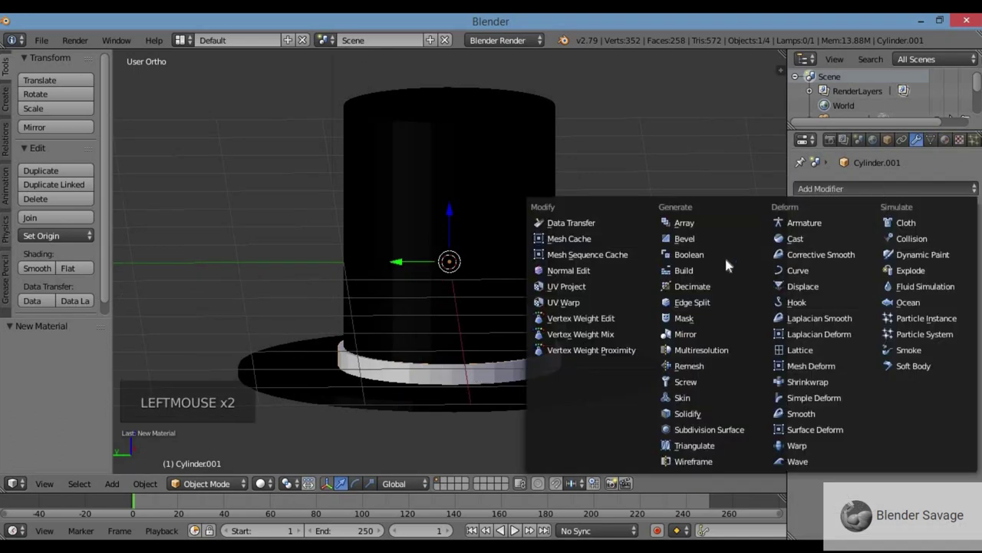
left_click(735, 429)
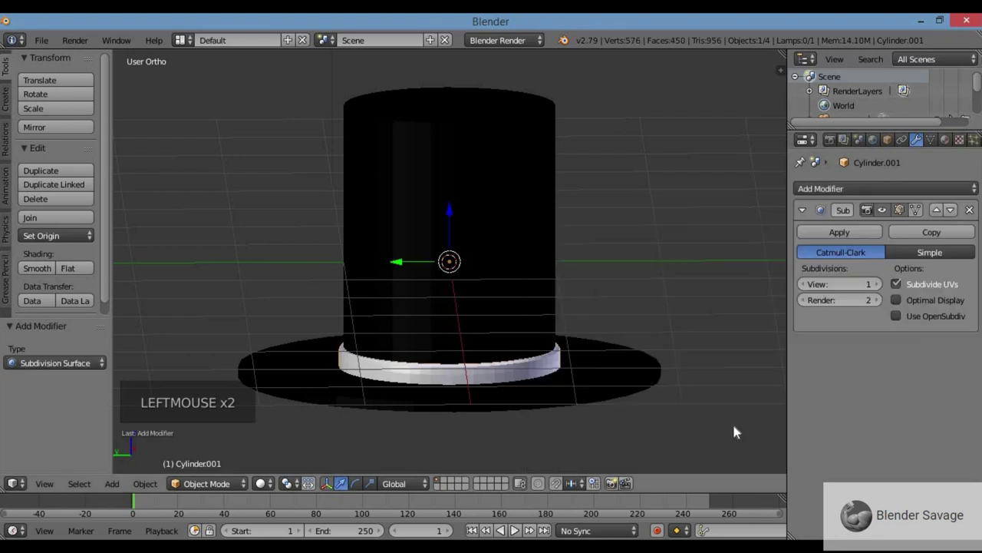
left_click(877, 285)
left_click(877, 285)
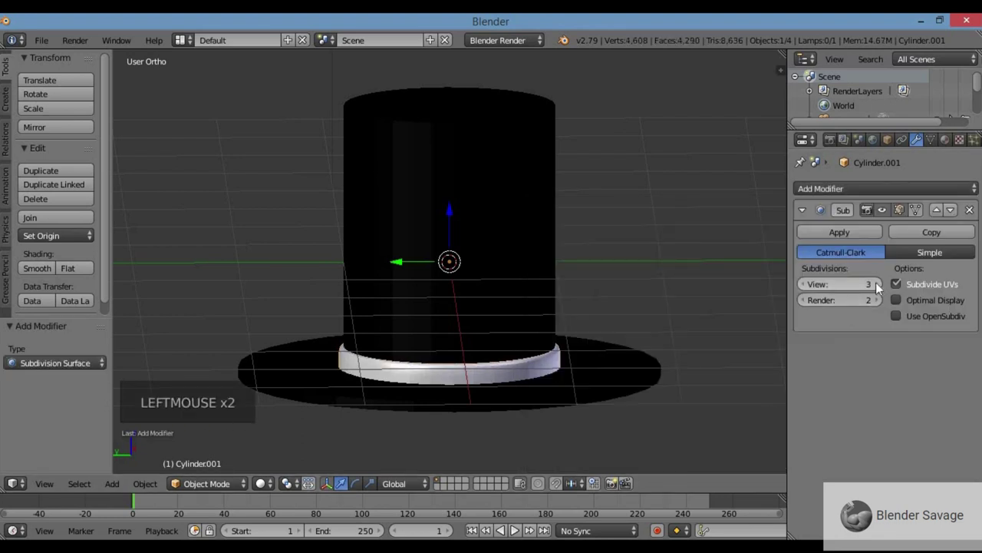
left_click(876, 285)
middle_click_drag(661, 353, 603, 361)
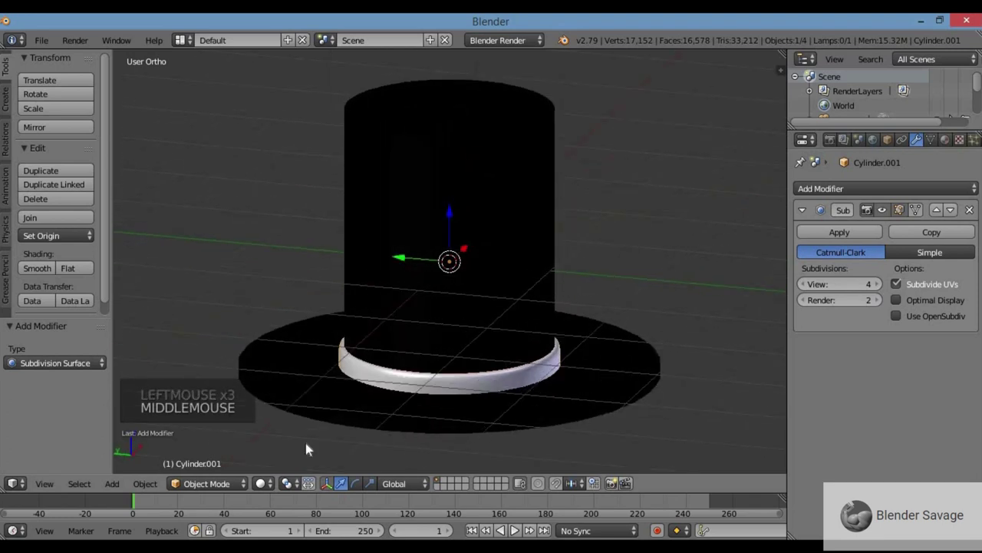
left_click(261, 483)
left_click(291, 387)
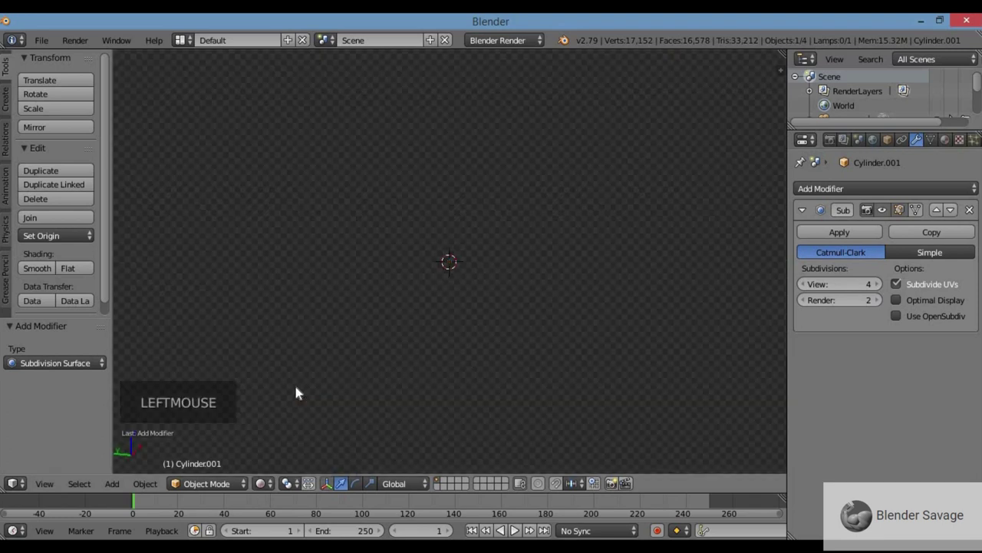
scroll(525, 349, "down", 2)
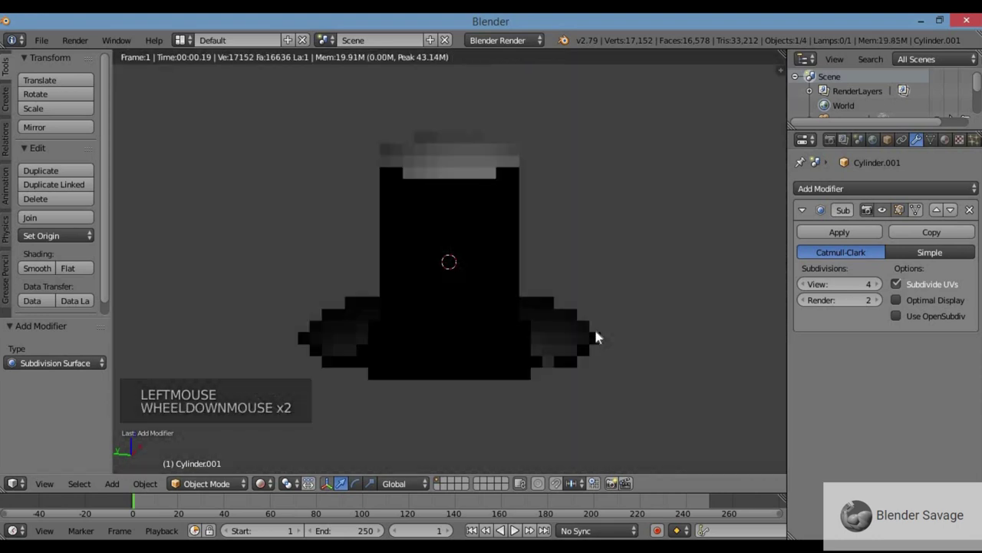
left_click(263, 483)
left_click(281, 436)
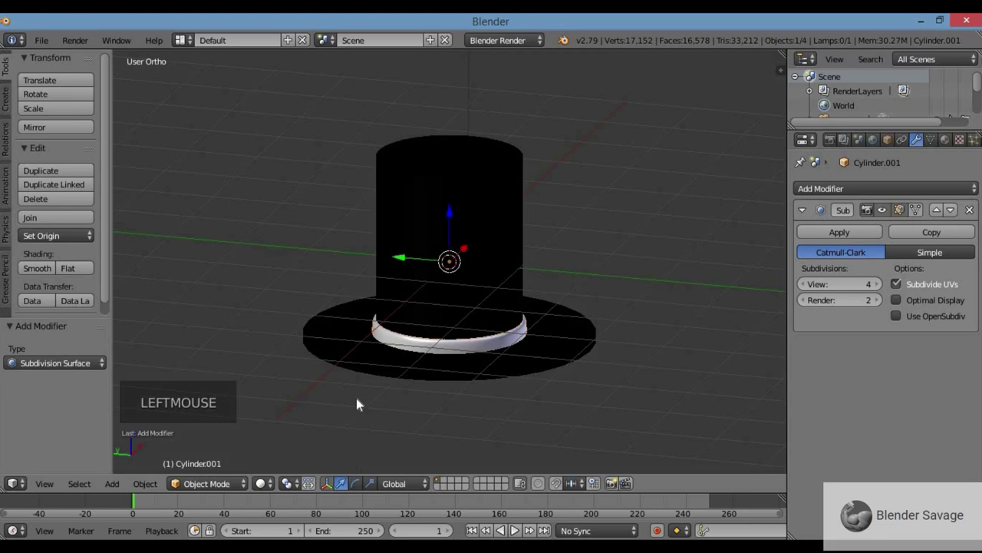
middle_click_drag(588, 303, 588, 284)
scroll(516, 298, "down", 3)
scroll(515, 301, "down", 3)
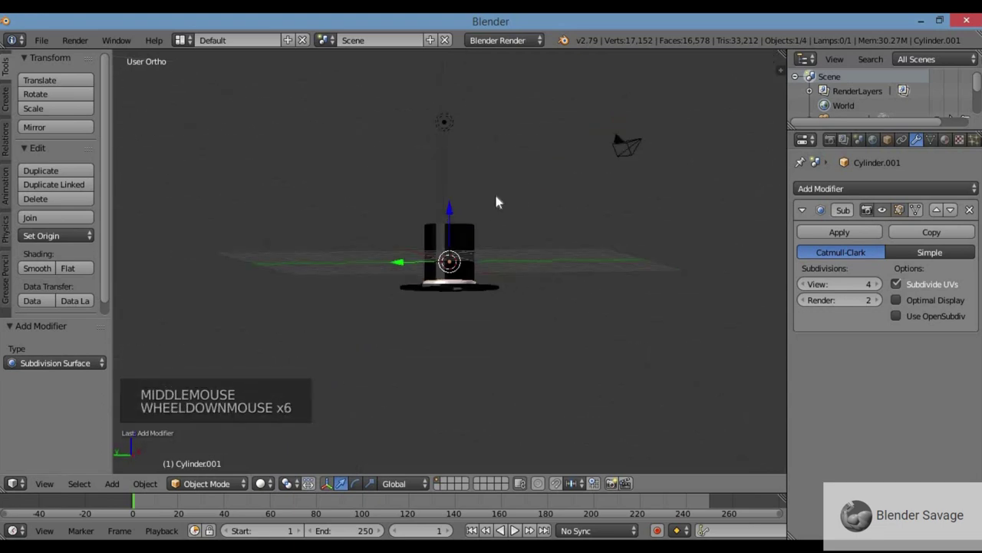
Step: Turn the lamp above the hat into a Sun lamp with energy 5.000
right_click(447, 121)
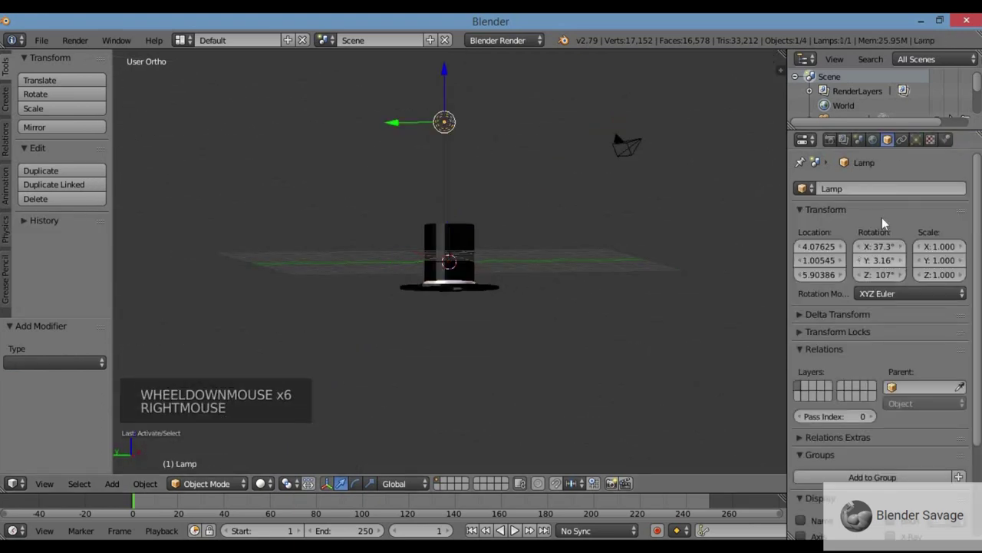
left_click(916, 139)
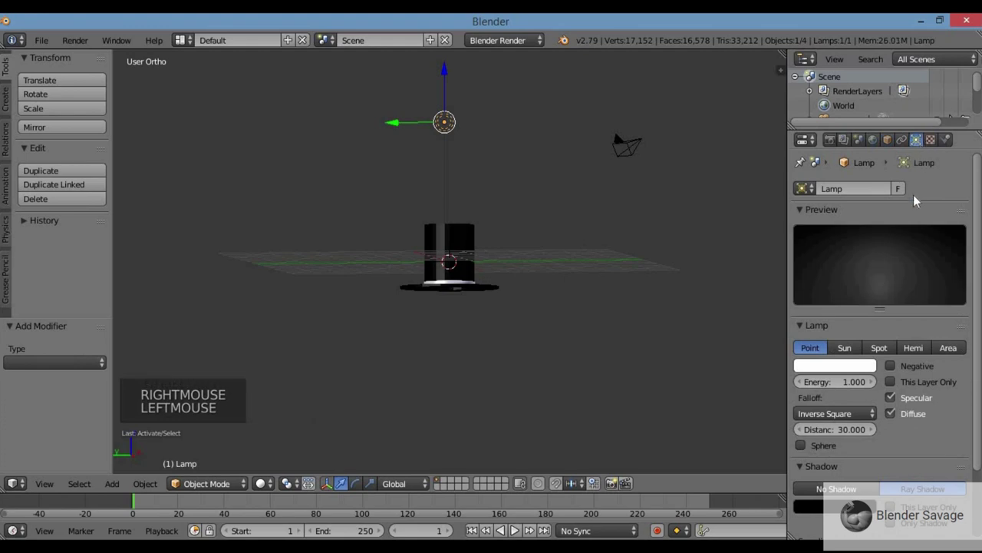
left_click(842, 349)
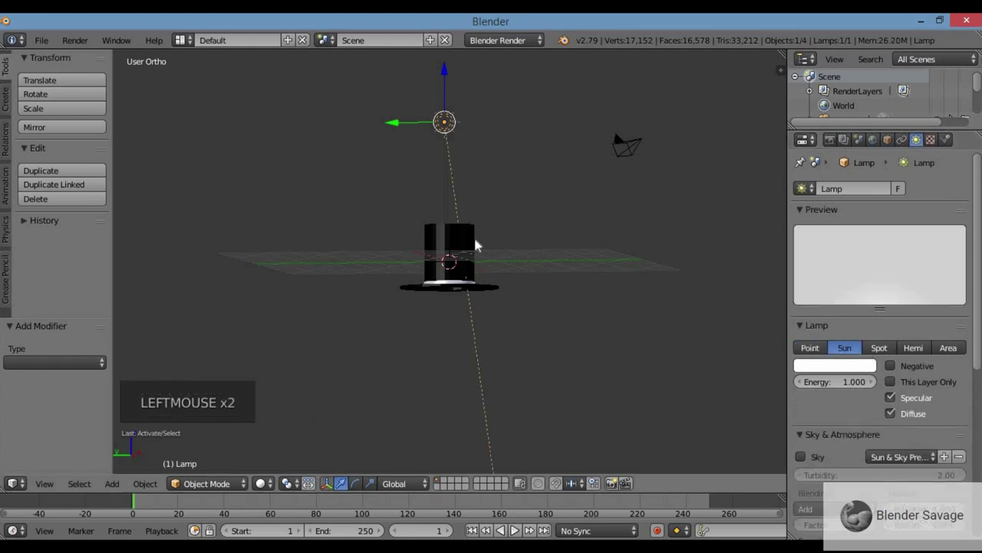
key("KP_7")
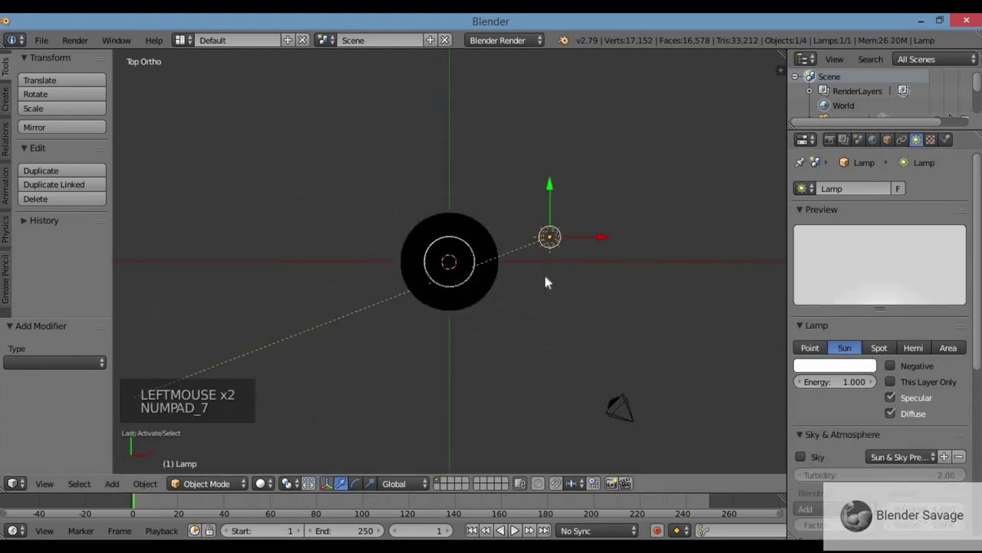
left_click(830, 381)
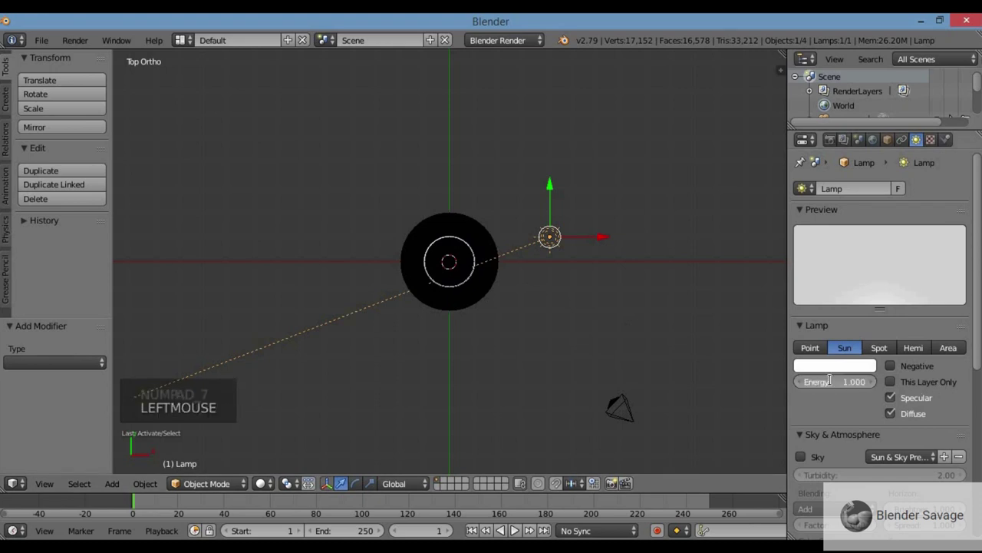
key("Return")
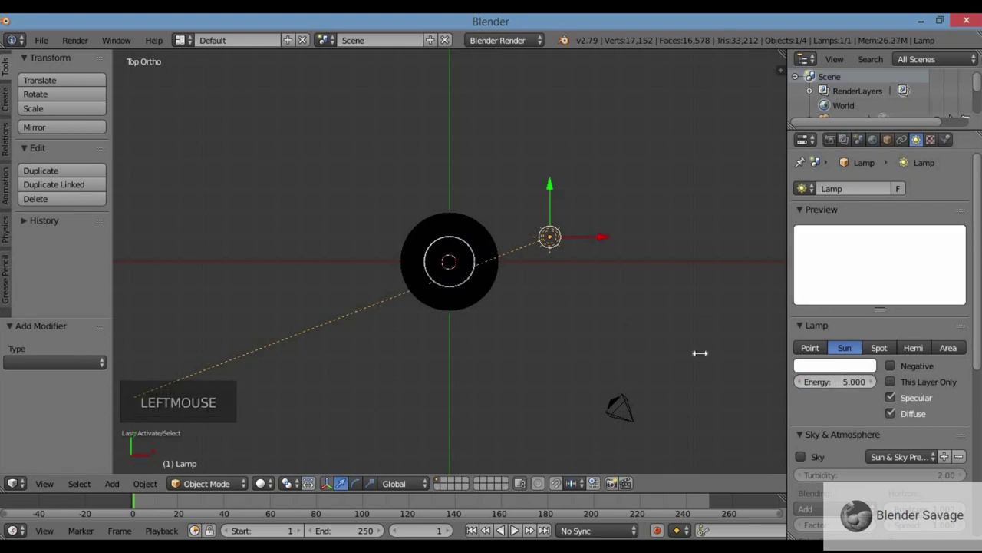
scroll(601, 297, "down", 1)
middle_click_drag(601, 296, 521, 200)
middle_click_drag(548, 325, 475, 294)
scroll(483, 303, "up", 4)
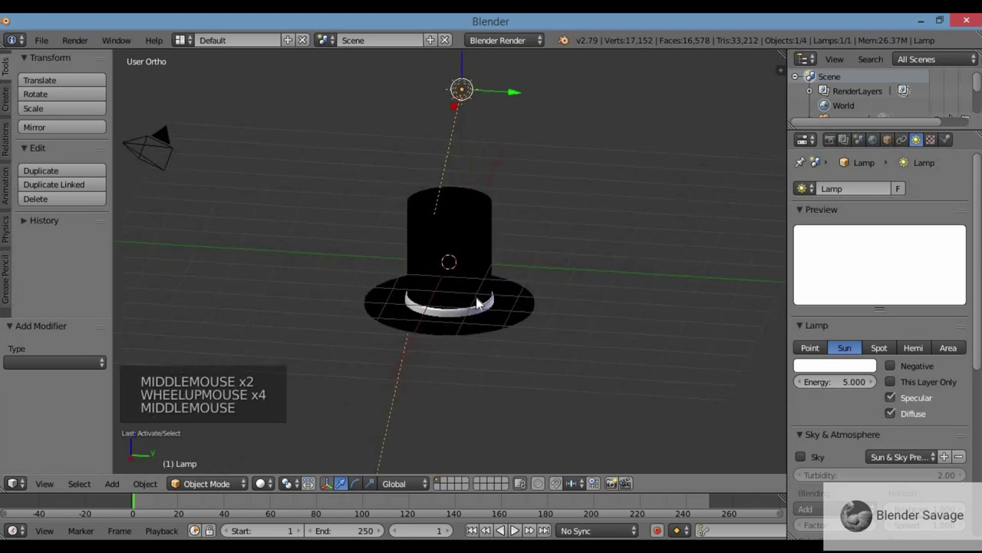
scroll(475, 293, "up", 2)
Step: Switch the viewport to Rendered shading and view the hat from the side
left_click(262, 483)
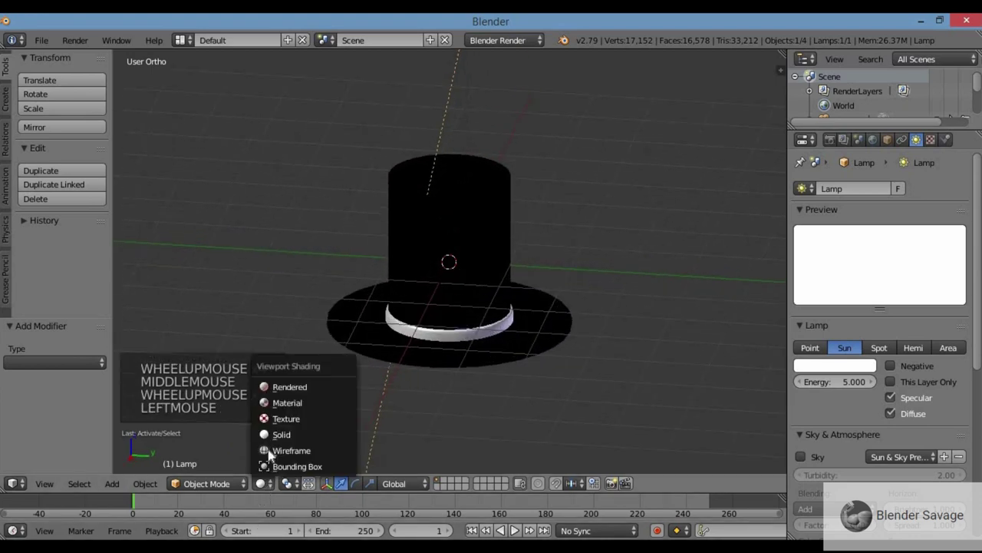
left_click(290, 387)
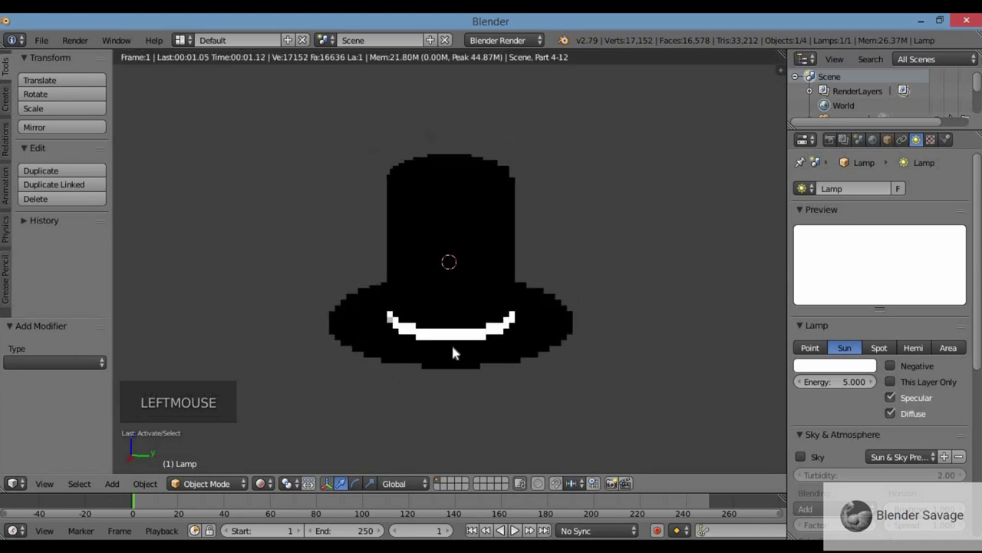
scroll(453, 343, "up", 1)
scroll(453, 347, "up", 1)
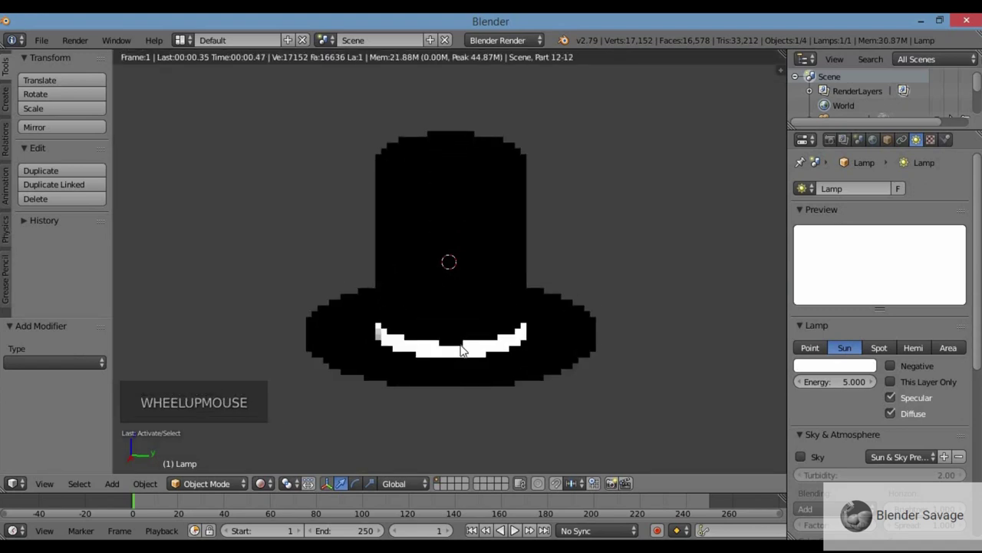
middle_click_drag(452, 347, 497, 315)
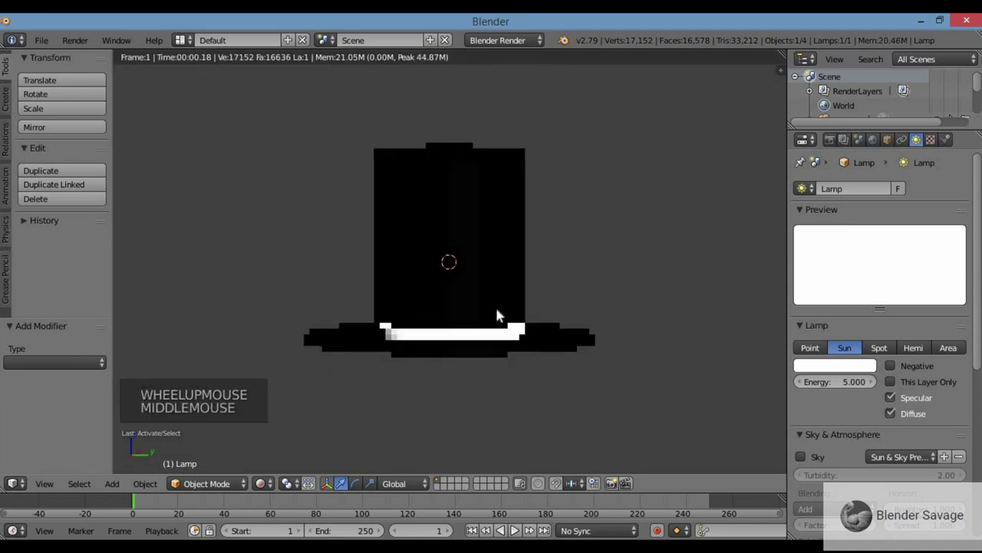
middle_click(502, 376)
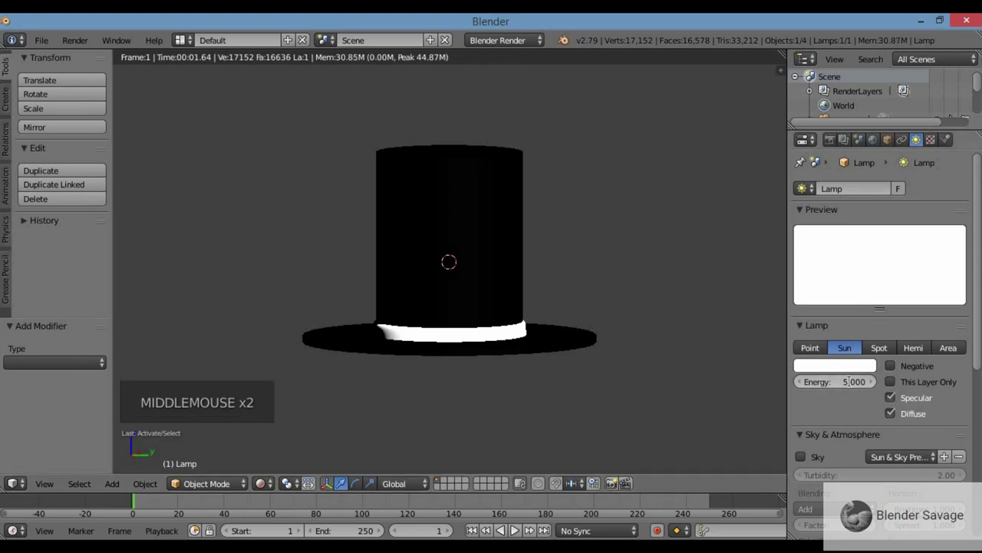
Step: Try the sun lamp at energy 1, then set it back to 5
left_click(850, 381)
type("1")
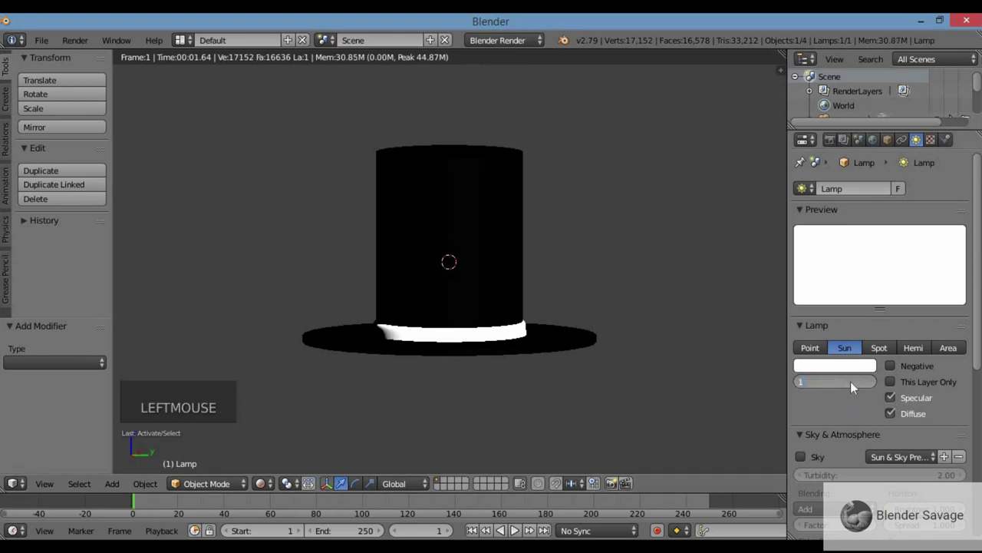
key("Return")
middle_click(605, 397)
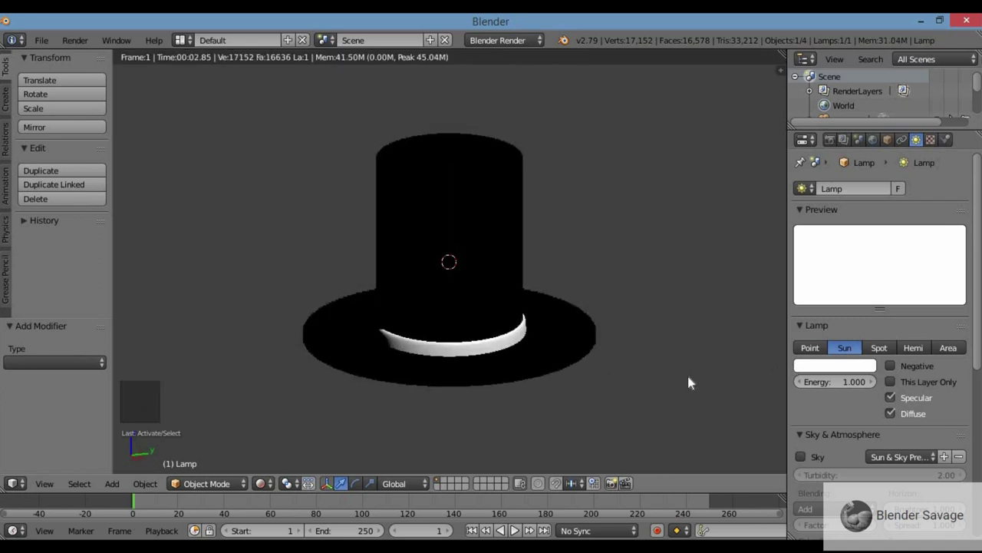
middle_click(552, 375)
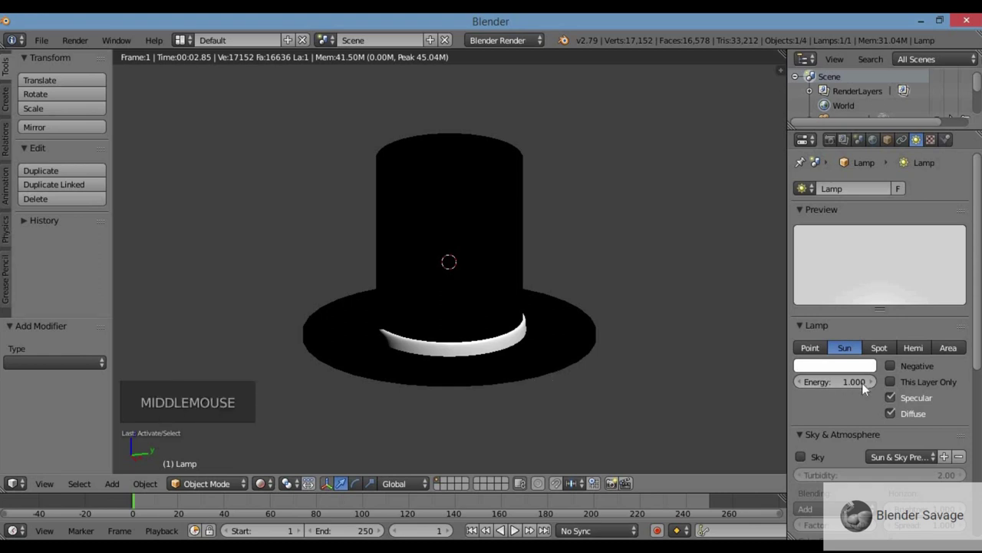
left_click(841, 380)
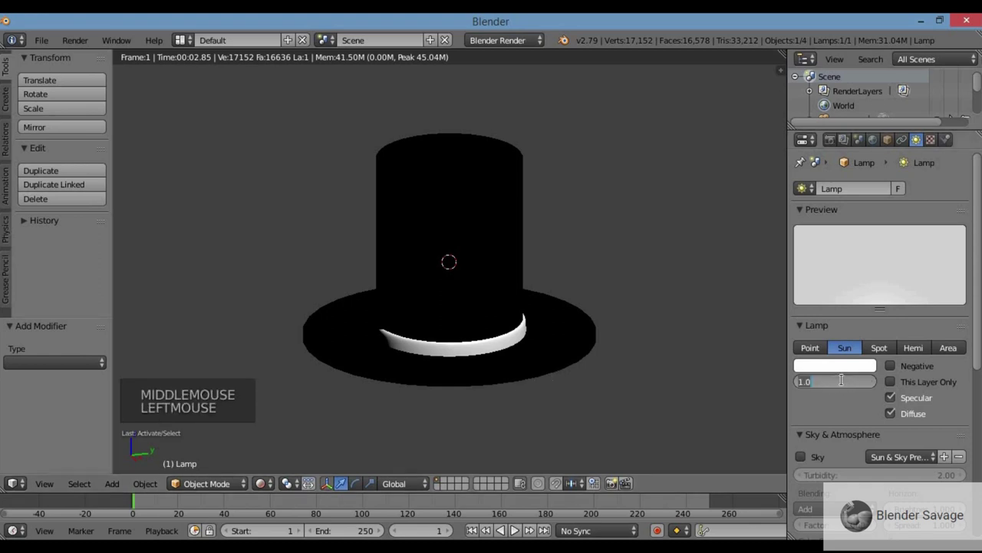
type("5")
left_click(626, 384)
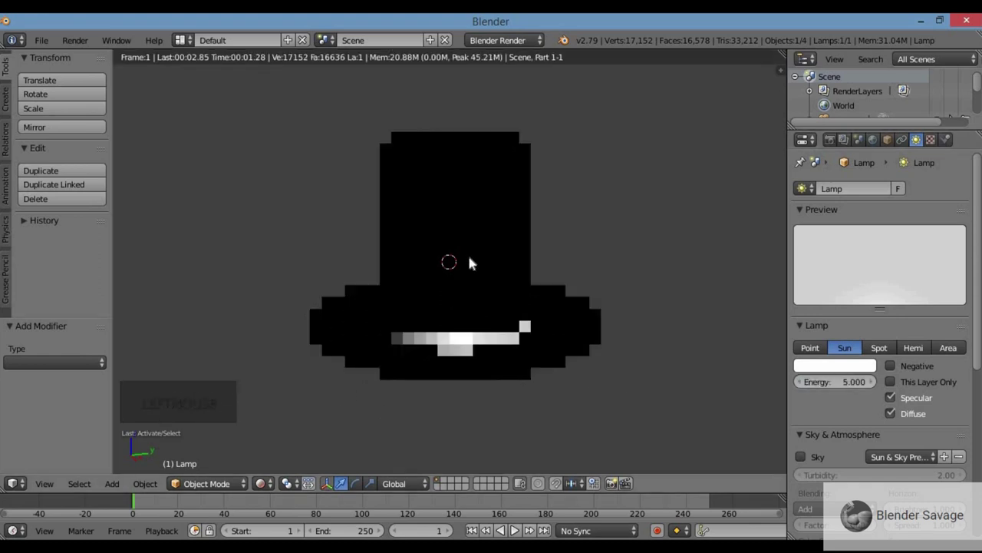
Step: Return the viewport to Solid shading and look down from the top view
left_click(261, 484)
left_click(281, 435)
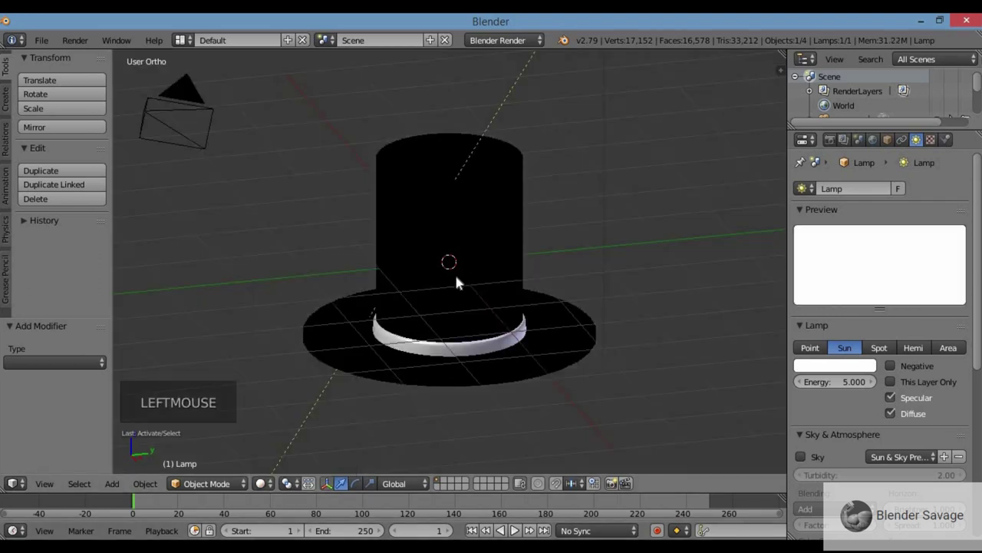
scroll(461, 267, "down", 4)
key("KP_7")
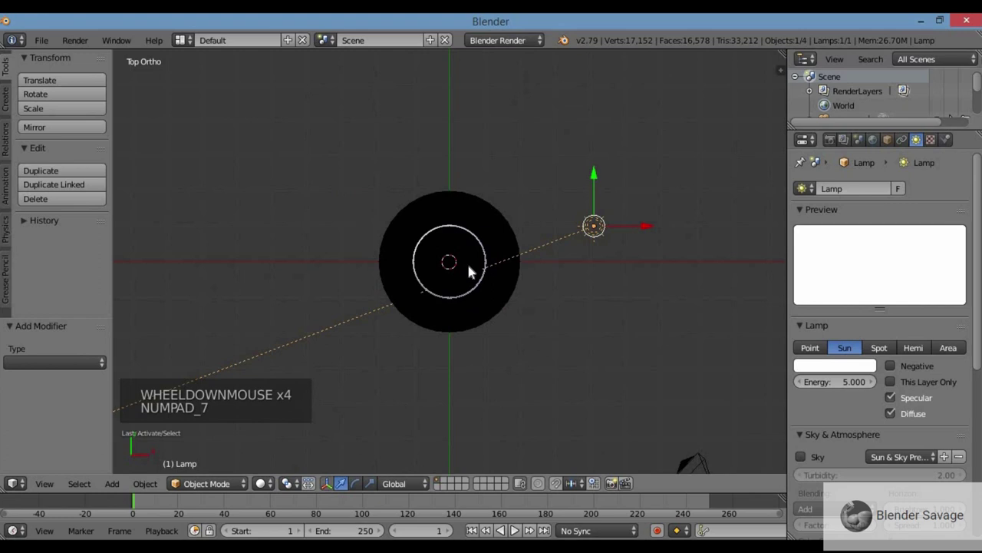
Step: Duplicate the sun lamp, place the copy below-right of the hat, and rotate it 48.1°
key("shift+d")
left_click(478, 377)
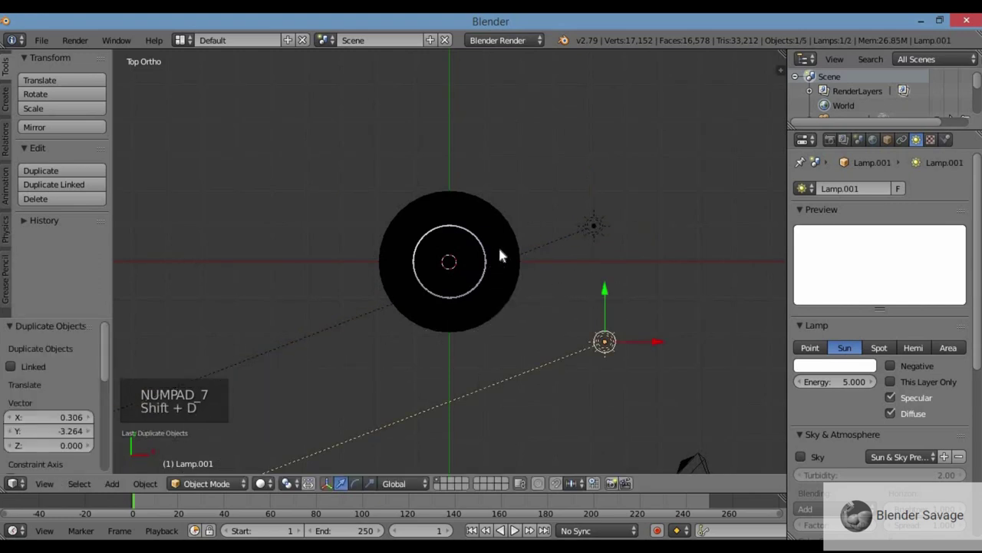
key("r")
left_click(608, 206)
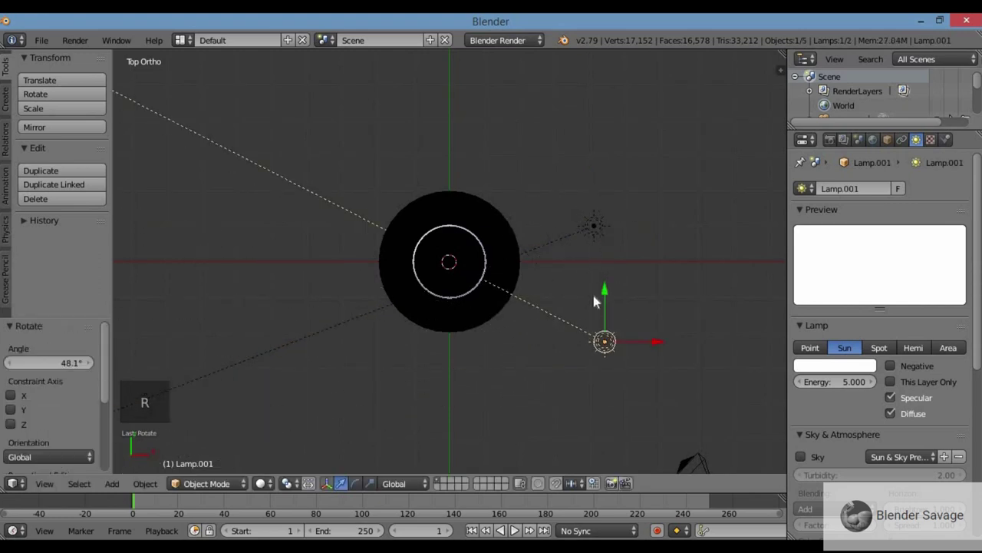
Step: Preview the two-lamp lighting in Rendered shading from a tilted side view
middle_click_drag(595, 301, 480, 225)
scroll(481, 226, "up", 3)
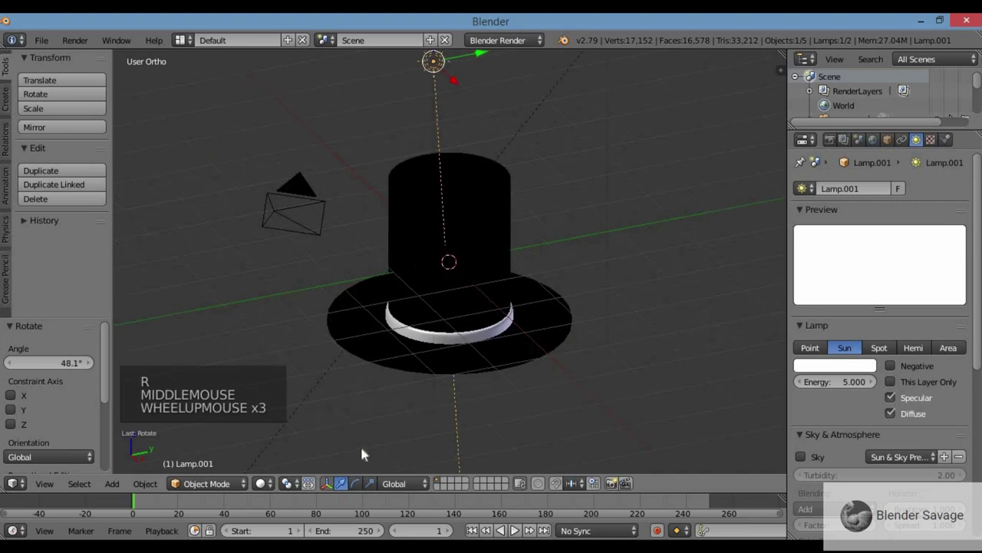
left_click(262, 483)
left_click(283, 382)
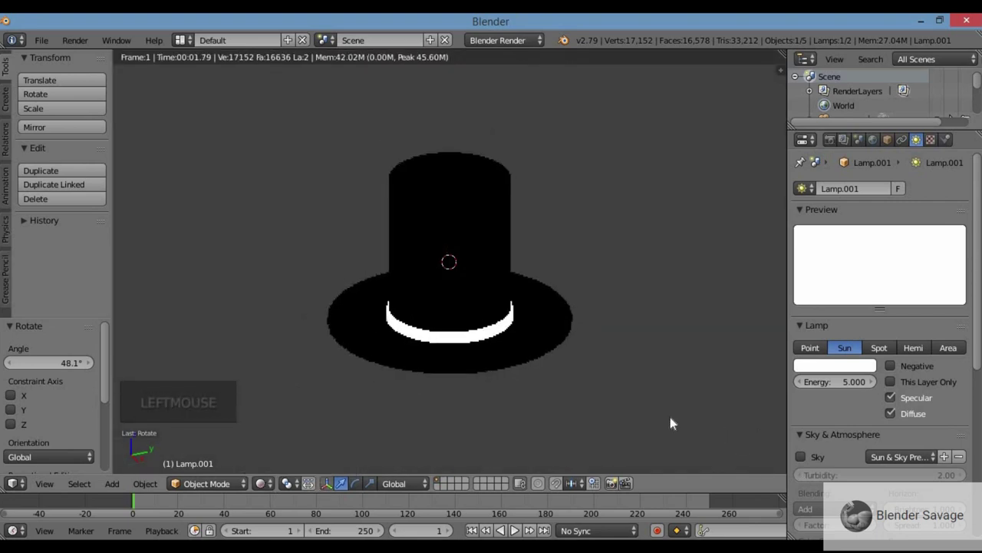
scroll(772, 465, "down", 2)
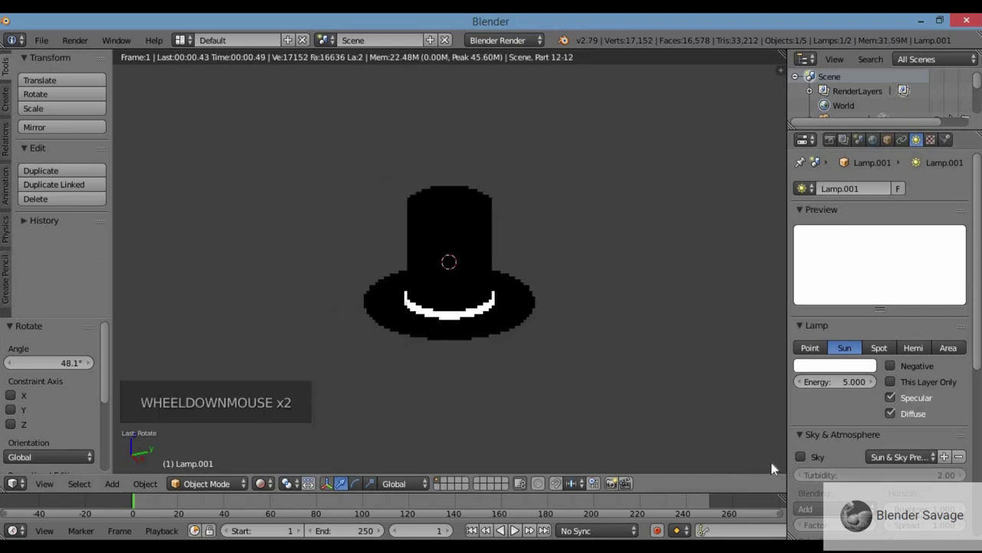
left_click(771, 464)
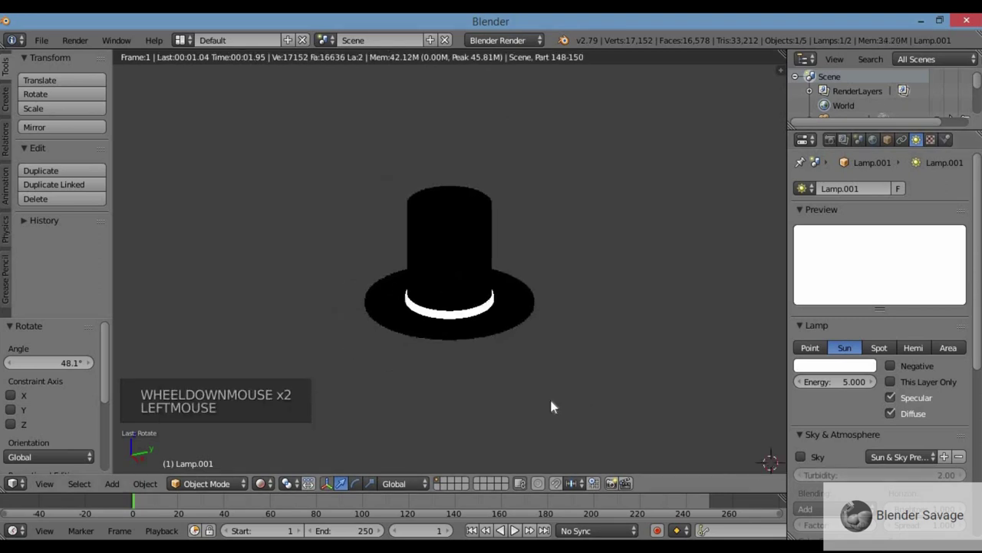
scroll(550, 407, "up", 5)
middle_click_drag(546, 402, 548, 366)
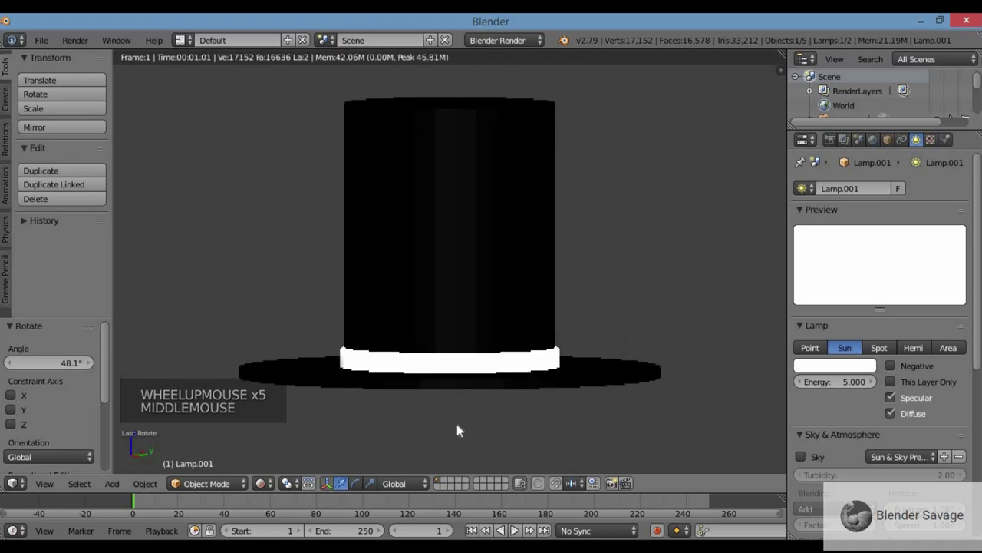
right_click(474, 261)
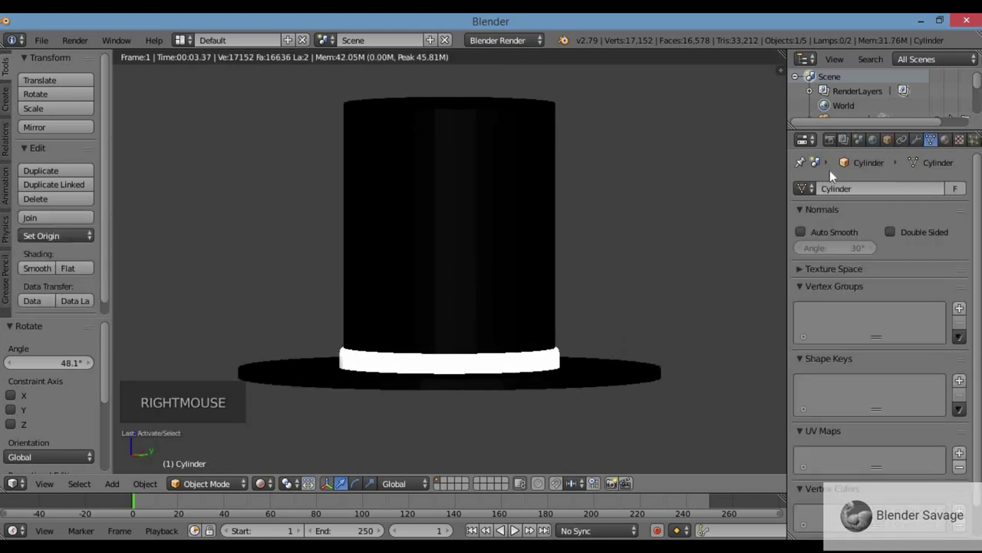
Step: Raise the hat's Subdivision Surface Render level from 2 to 5 and enable Optimal Display
left_click(918, 140)
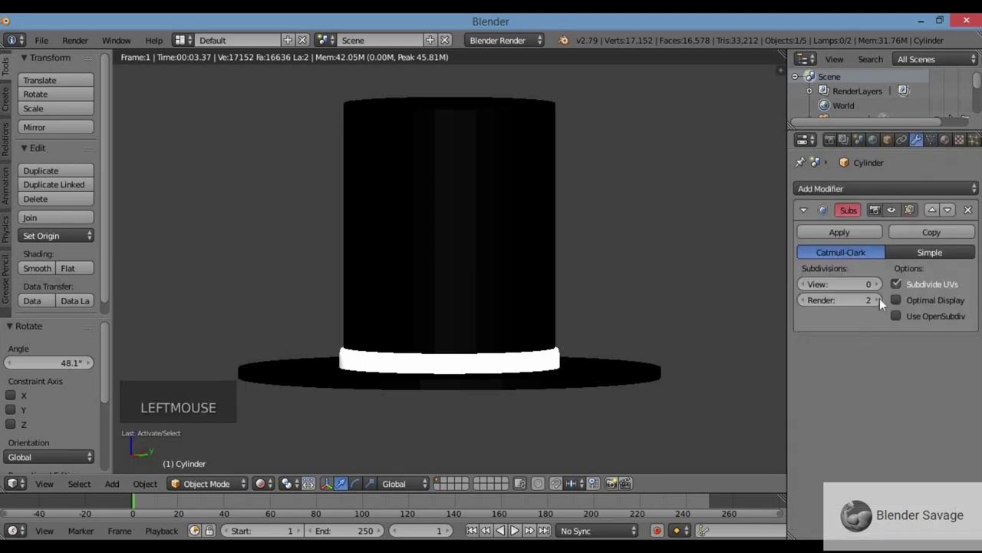
left_click(880, 299)
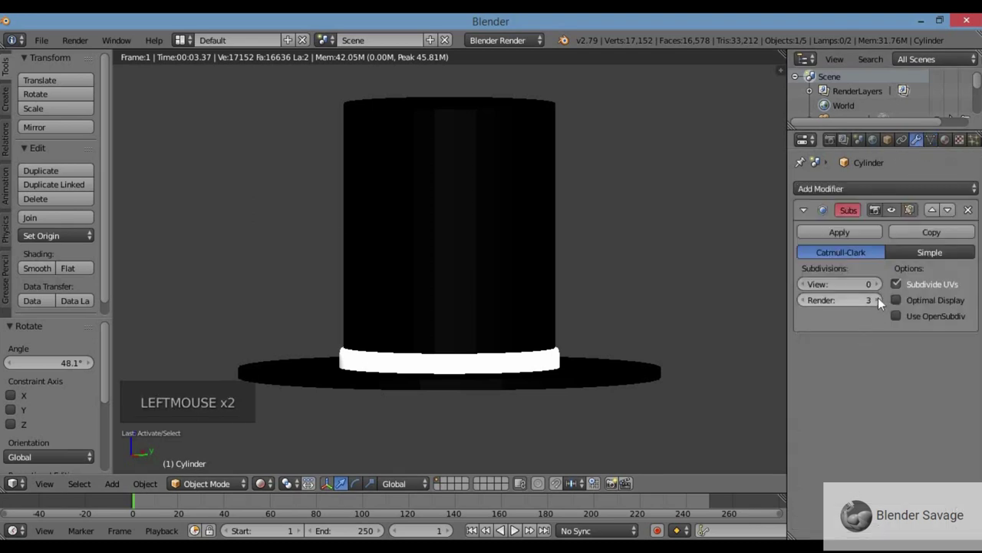
left_click(878, 299)
middle_click(527, 299)
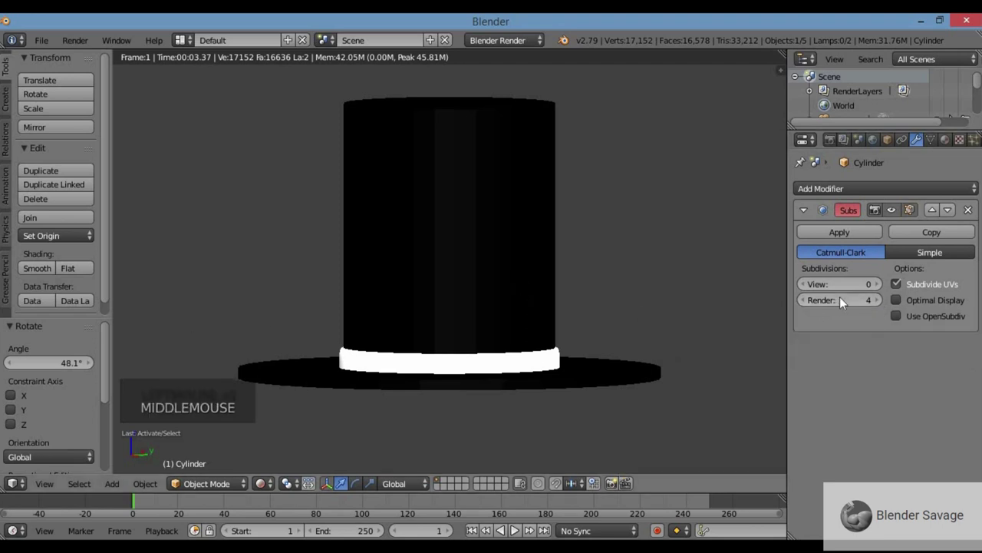
left_click(903, 302)
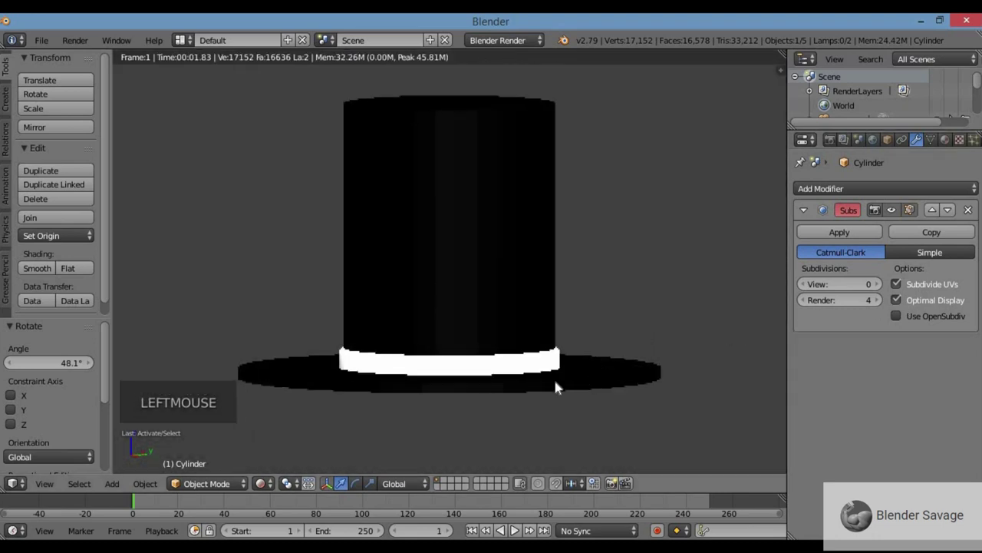
left_click(879, 299)
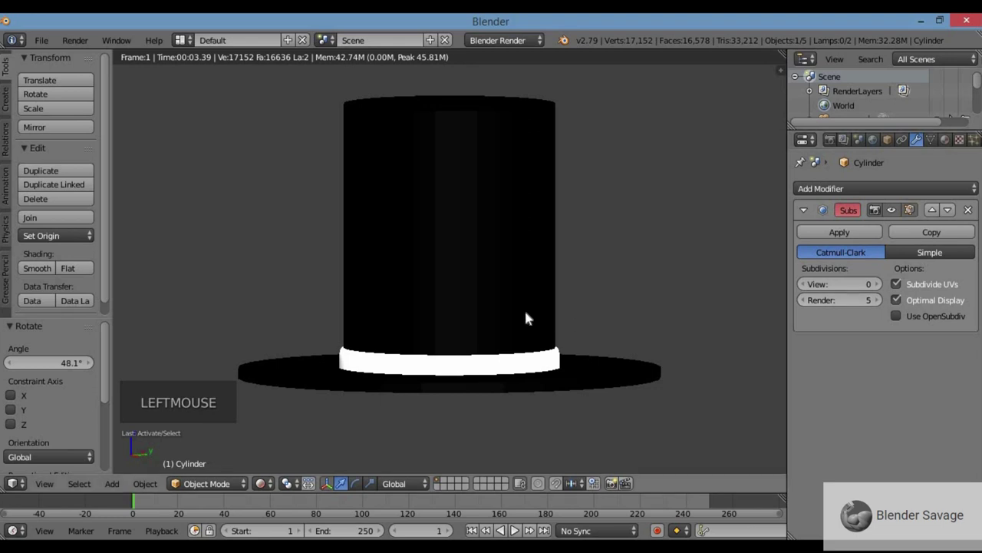
middle_click(446, 395)
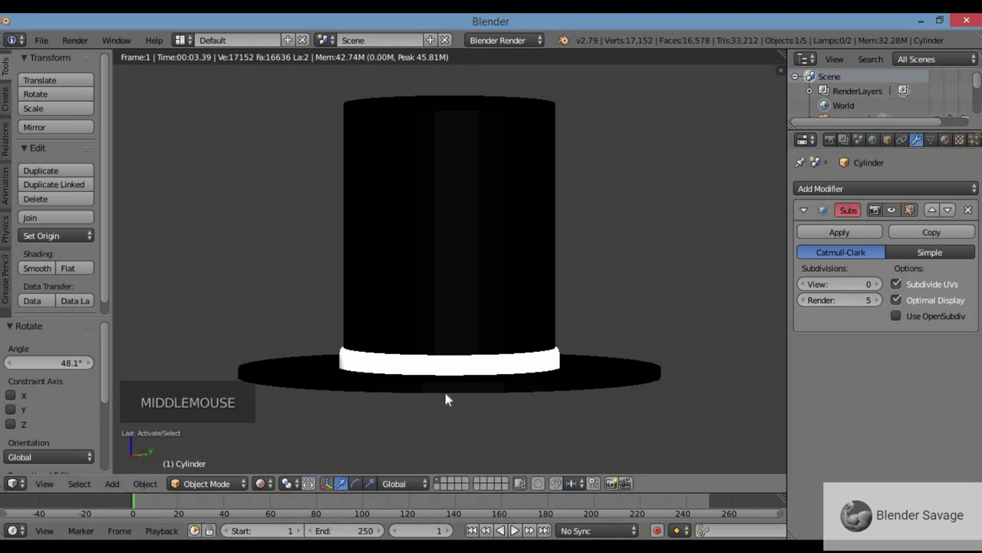